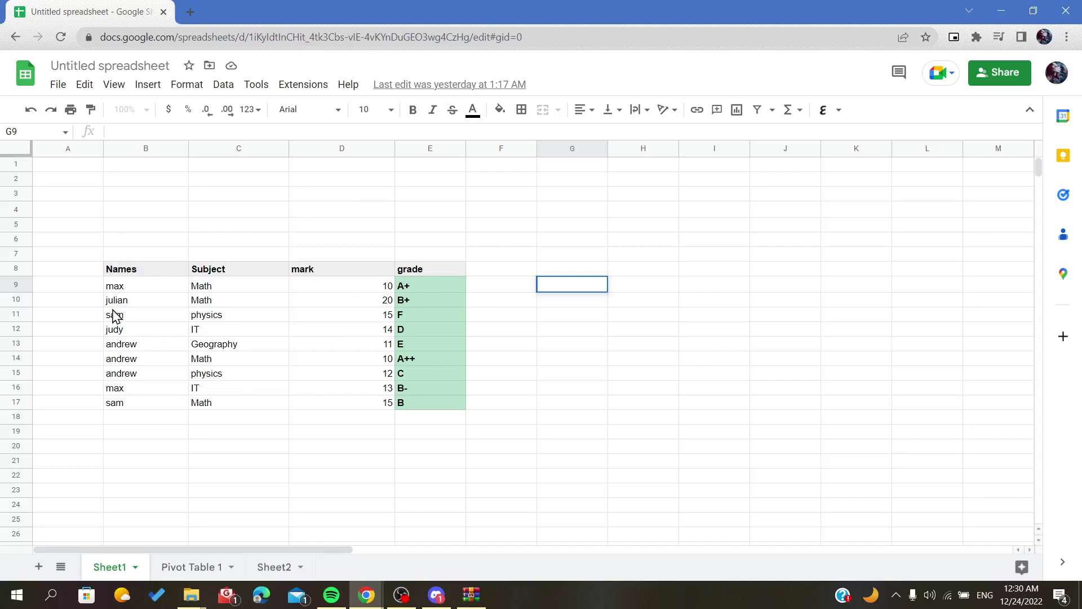
# Step: Set the pivot table's Values 'Show as' to Default so marks appear as plain sums
pyautogui.click(150, 211)
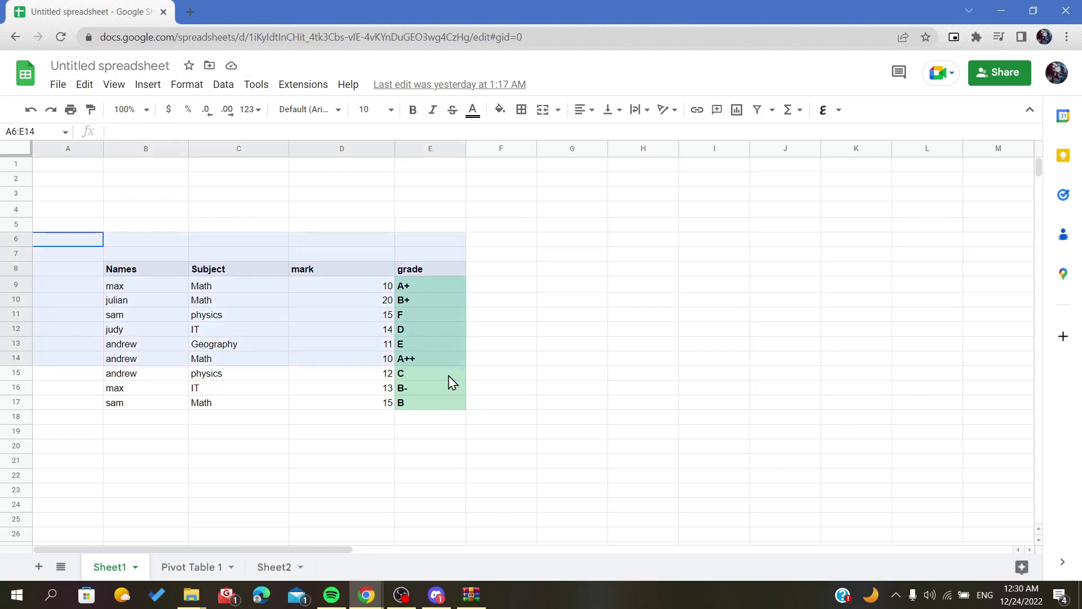
pyautogui.moveTo(88, 244); pyautogui.dragTo(478, 437)
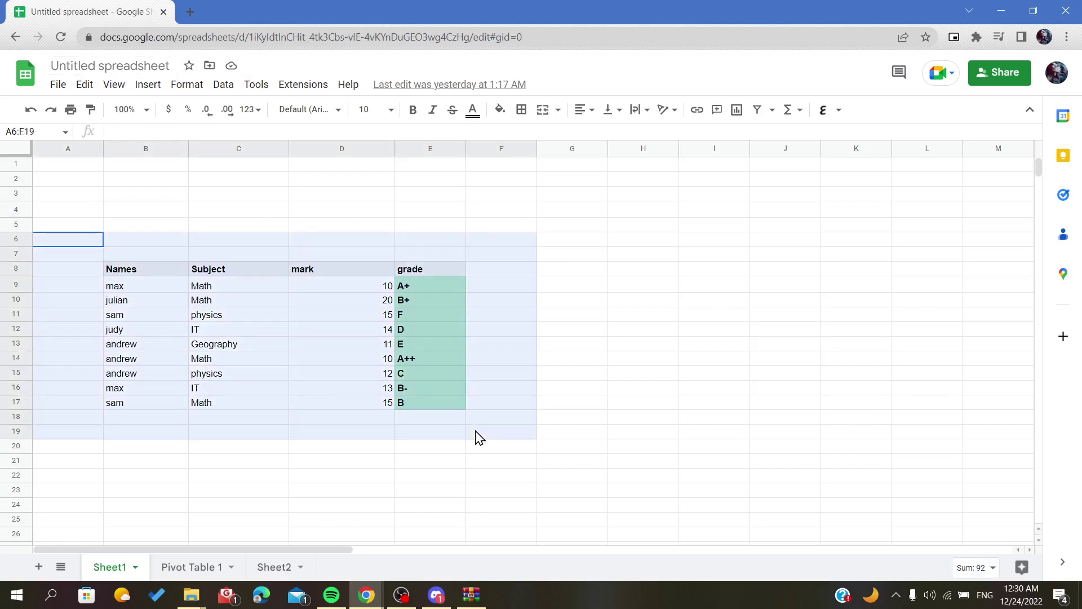
pyautogui.click(174, 569)
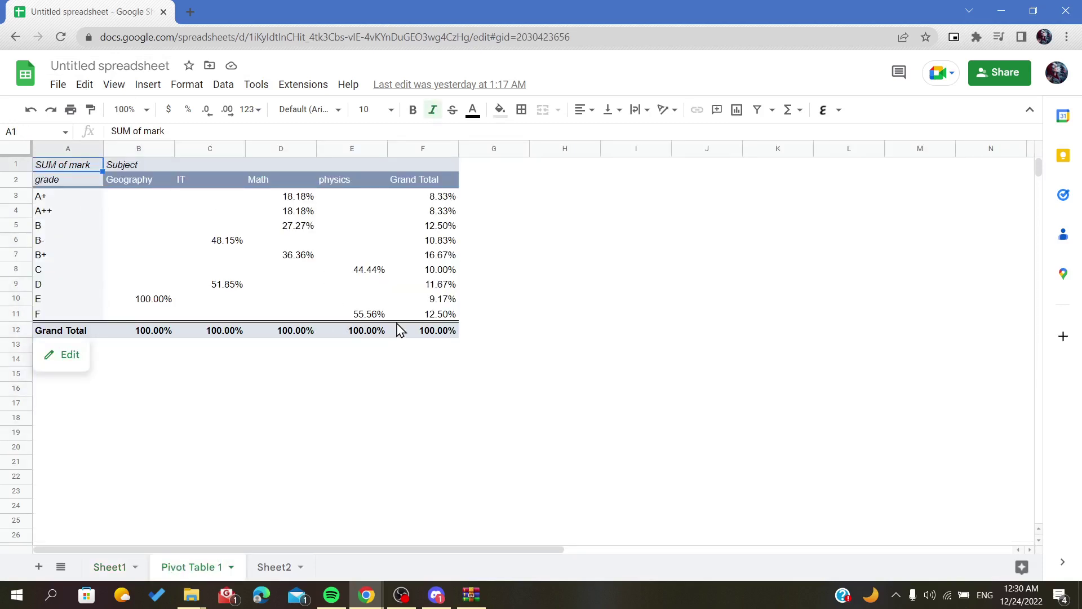
pyautogui.click(89, 353)
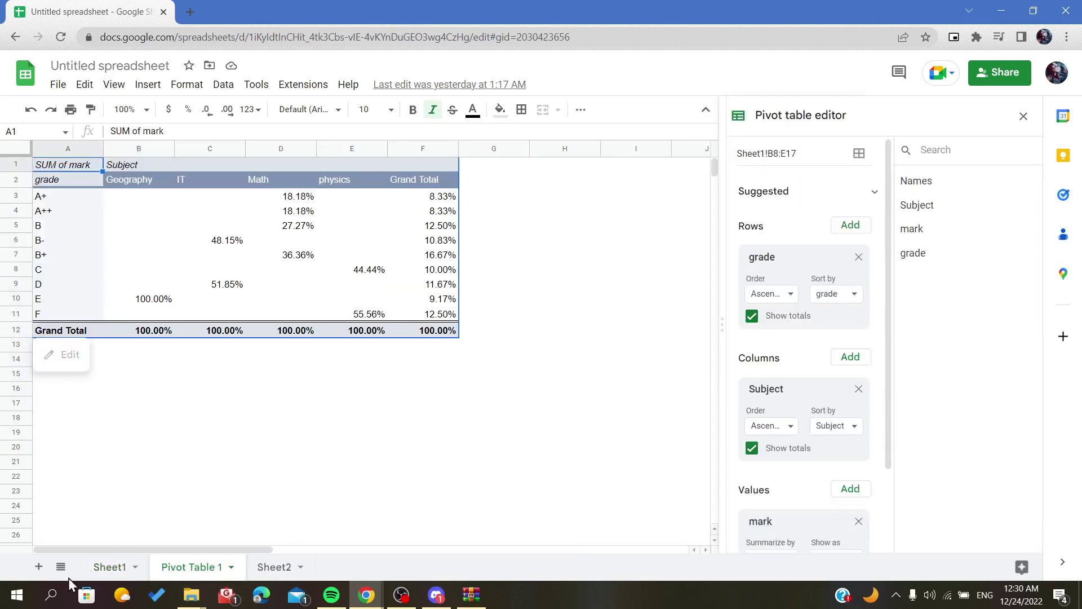
pyautogui.click(109, 567)
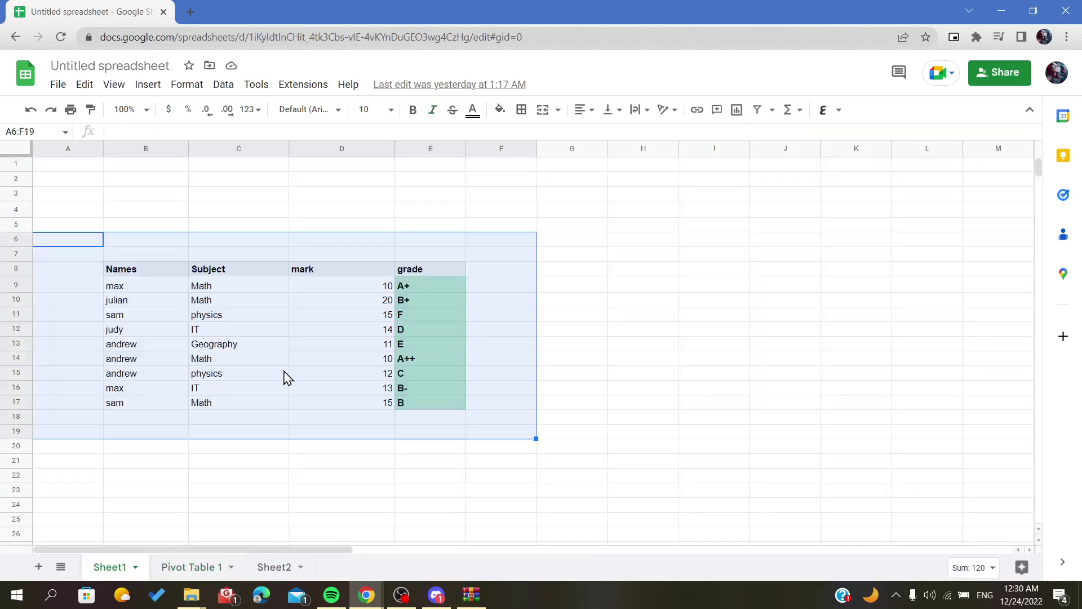
pyautogui.click(196, 568)
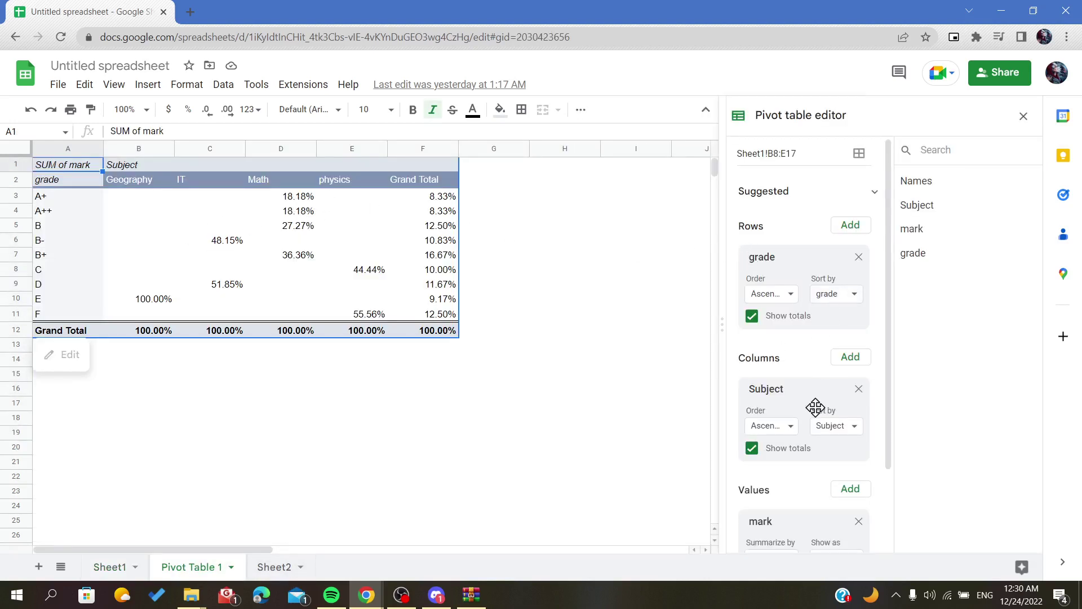
pyautogui.scroll(-2, 780, 438)
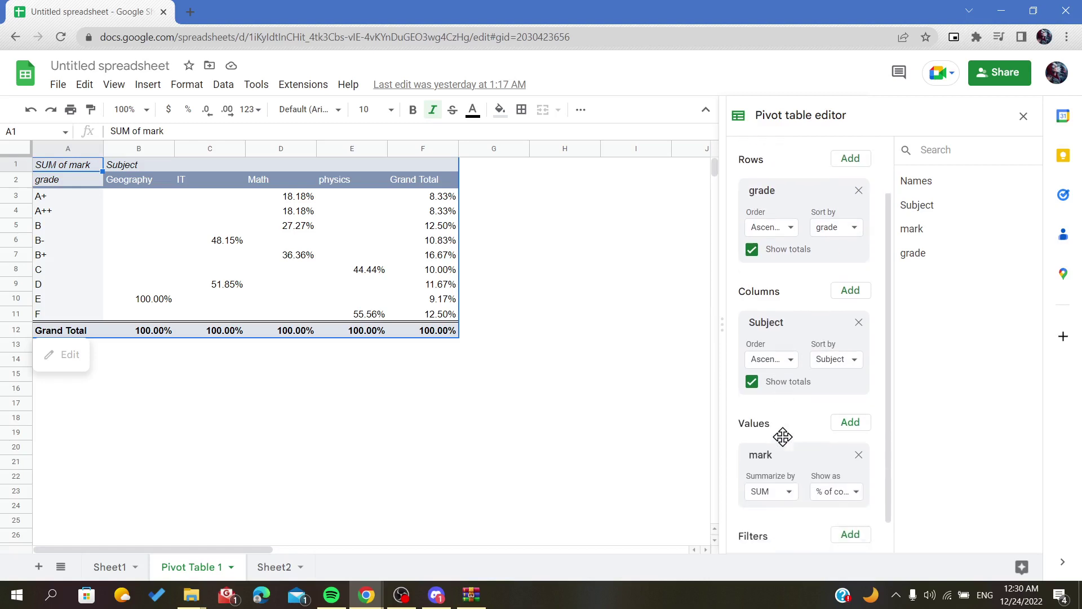
pyautogui.click(817, 489)
pyautogui.click(825, 397)
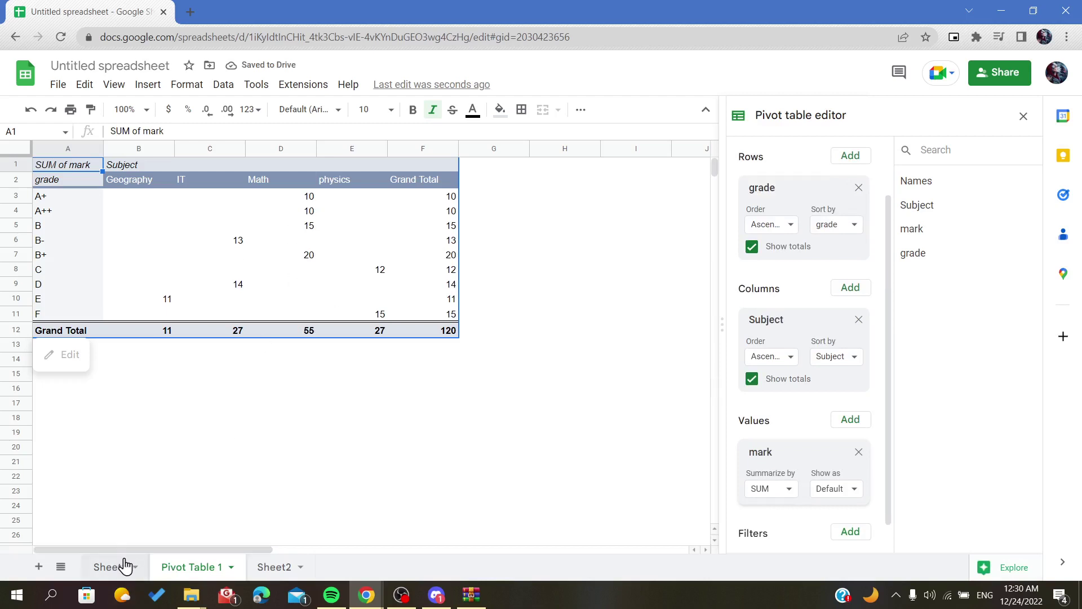
pyautogui.click(121, 565)
pyautogui.click(309, 317)
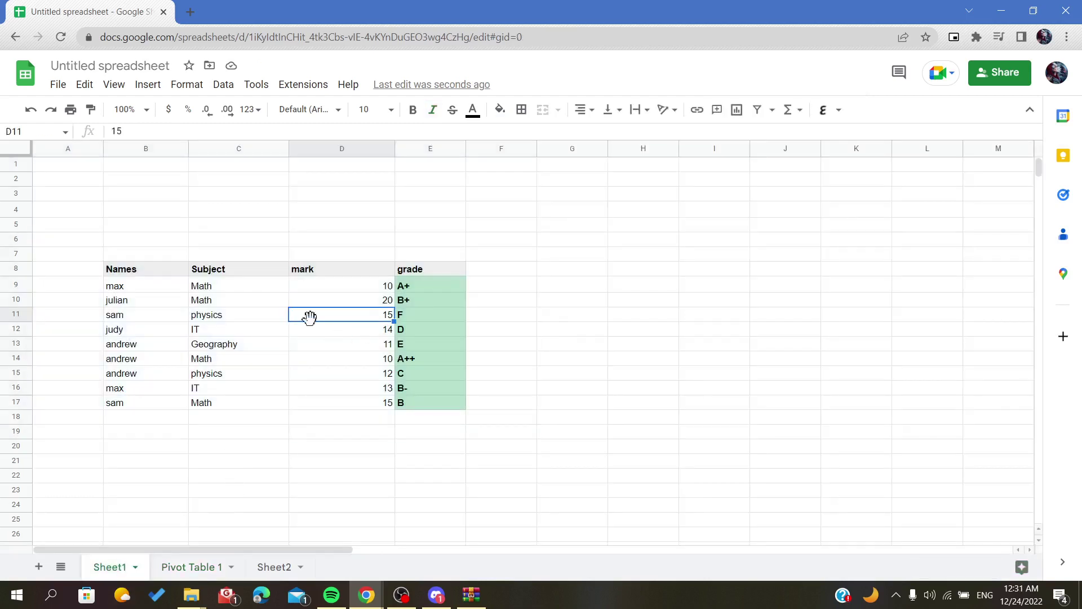
pyautogui.click(355, 332)
pyautogui.doubleClick(390, 334)
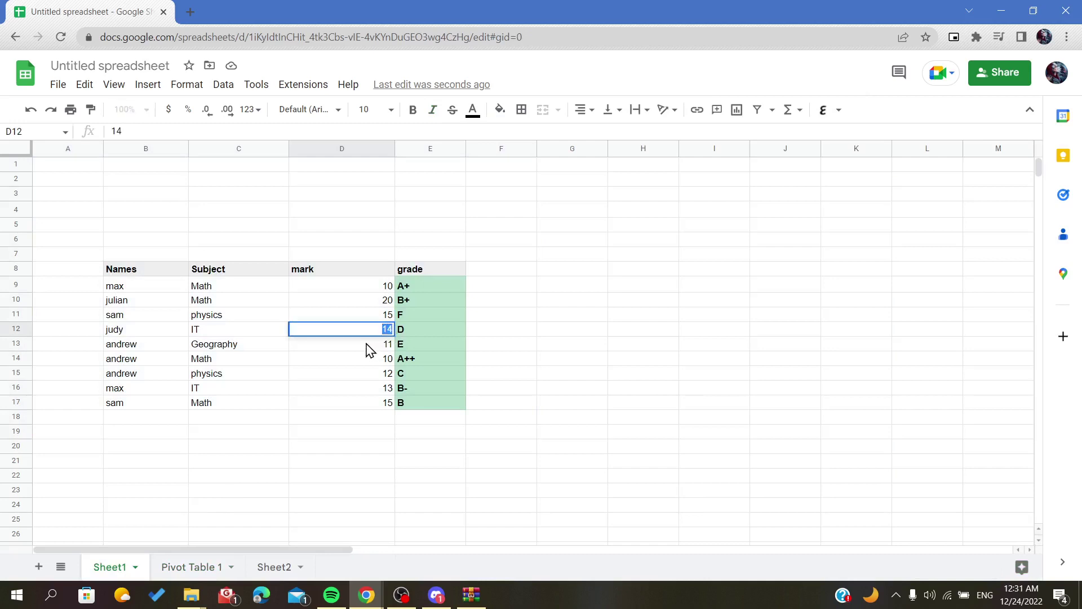
pyautogui.write('0')
pyautogui.click(187, 567)
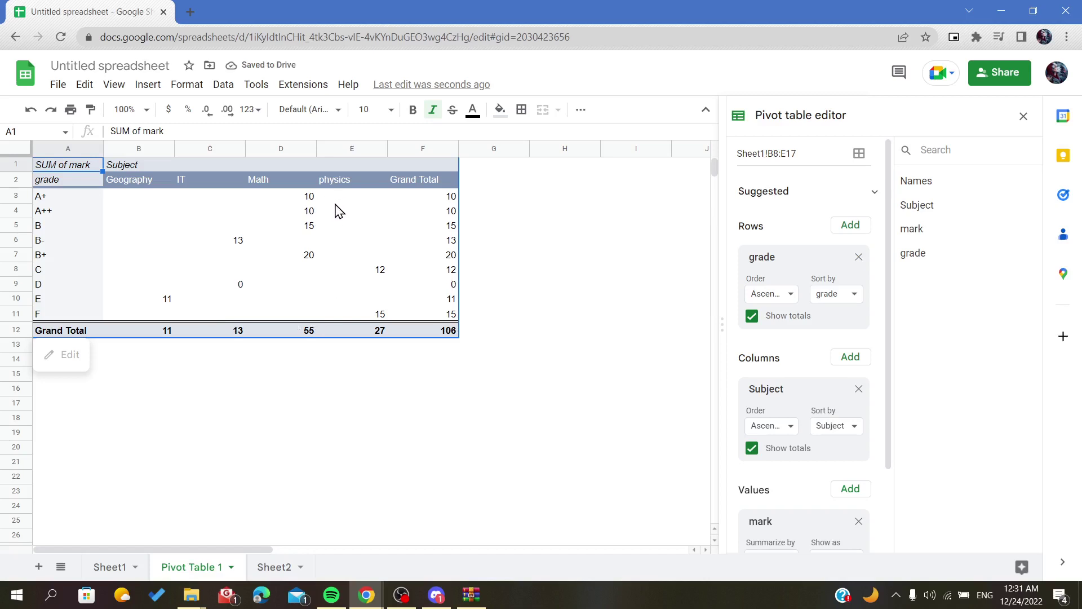
pyautogui.hotkey('ctrl', 'shift', 'pageup')
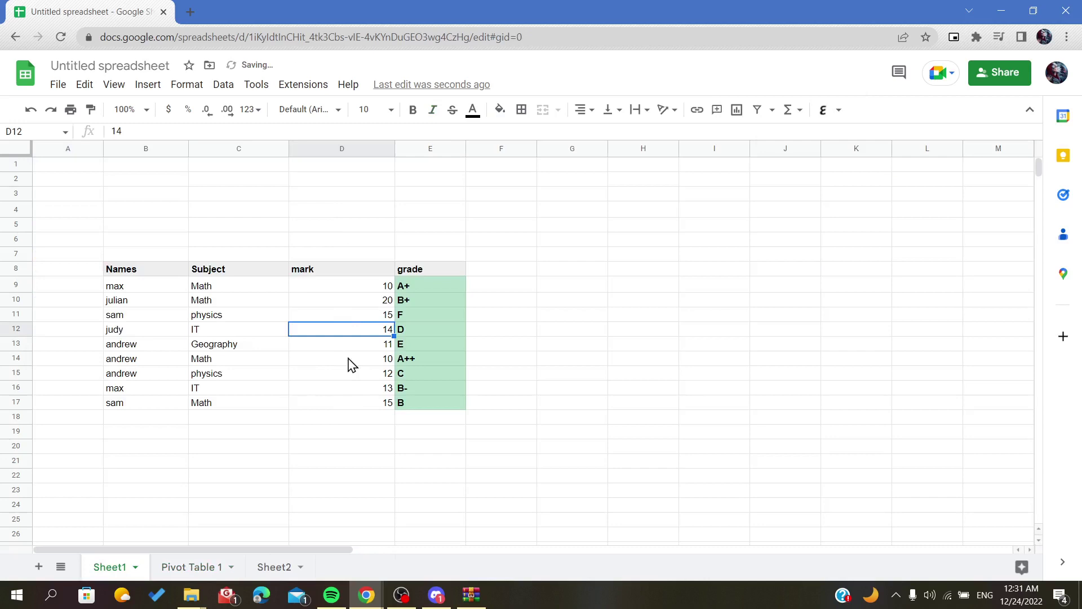
pyautogui.click(190, 563)
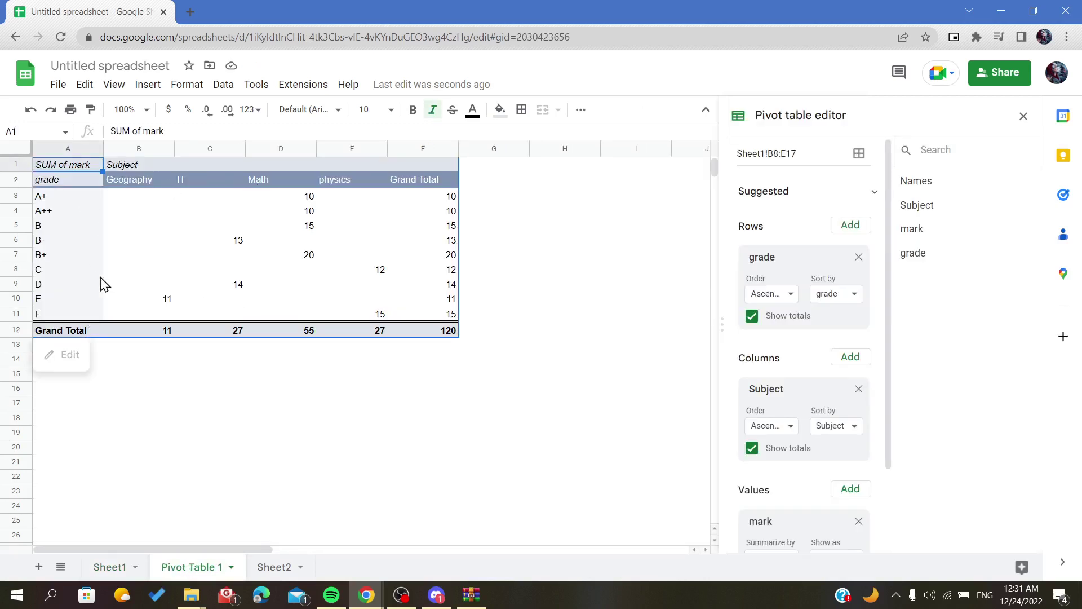
# Step: Replace the grade row field with Names so rows group by student
pyautogui.click(770, 293)
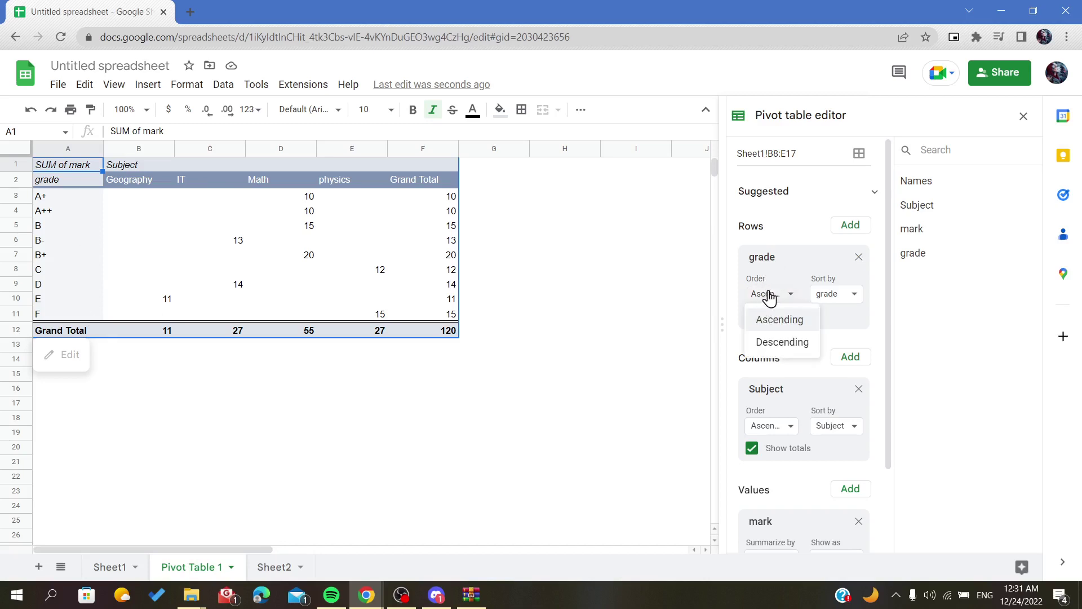
pyautogui.click(840, 302)
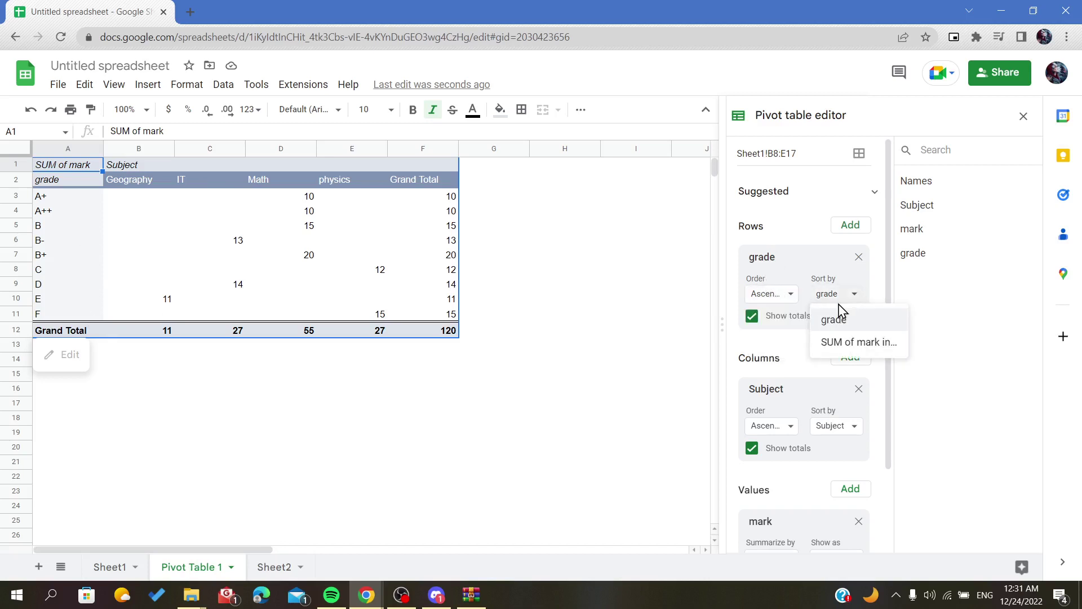
pyautogui.click(858, 257)
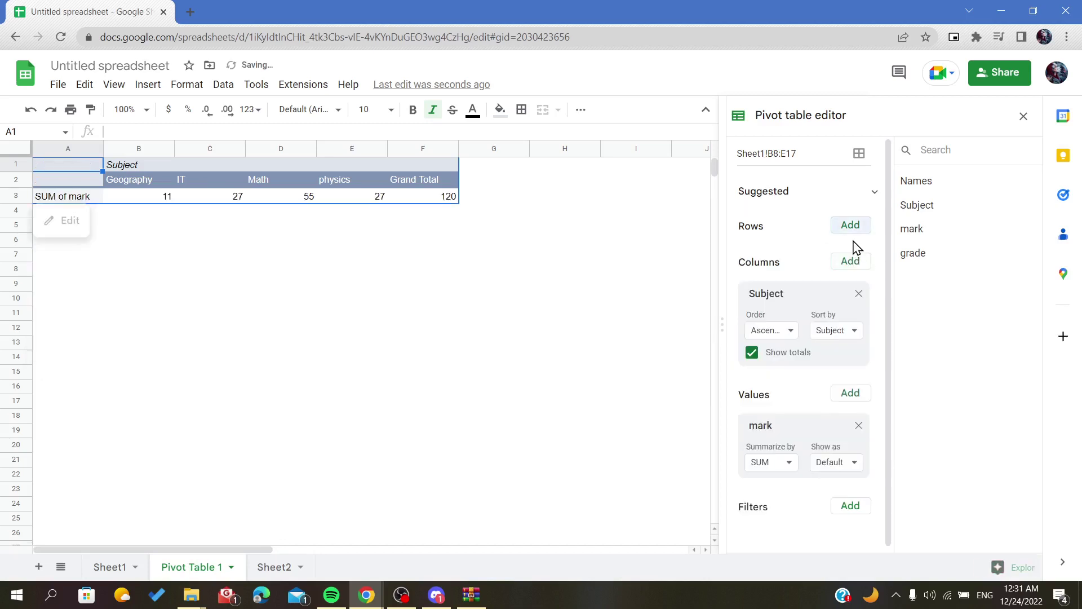
pyautogui.click(849, 227)
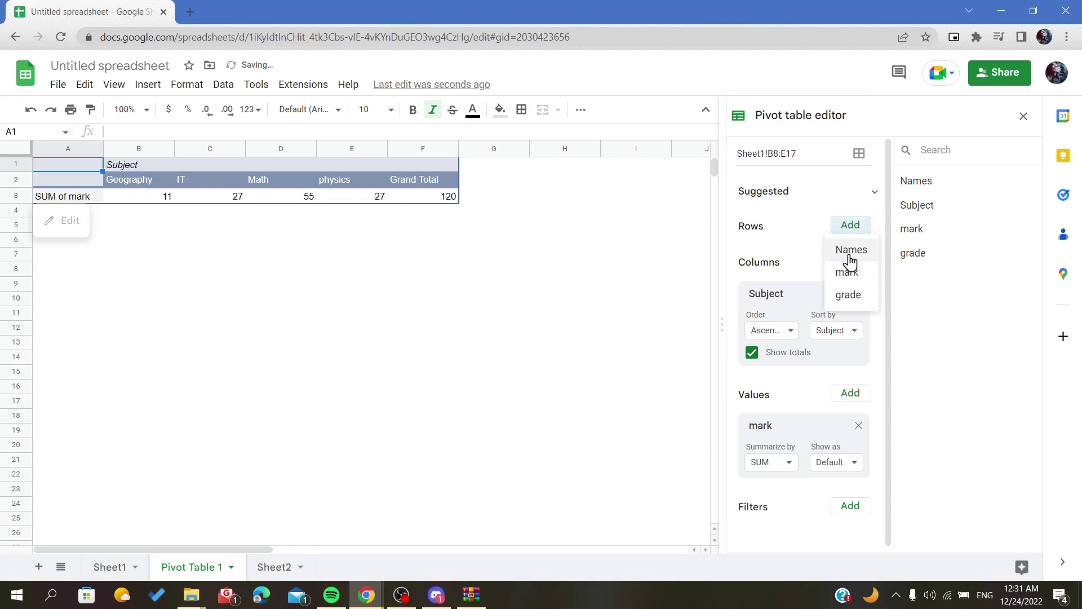
pyautogui.click(846, 251)
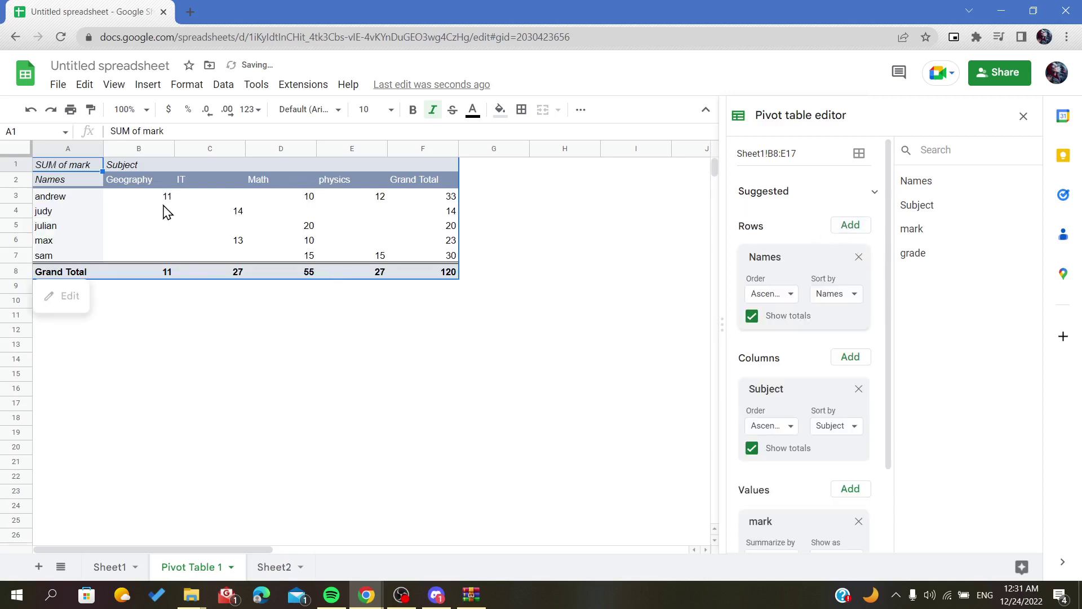
# Step: Check judy's IT total of 14 in the pivot table and return to Sheet1
pyautogui.click(74, 200)
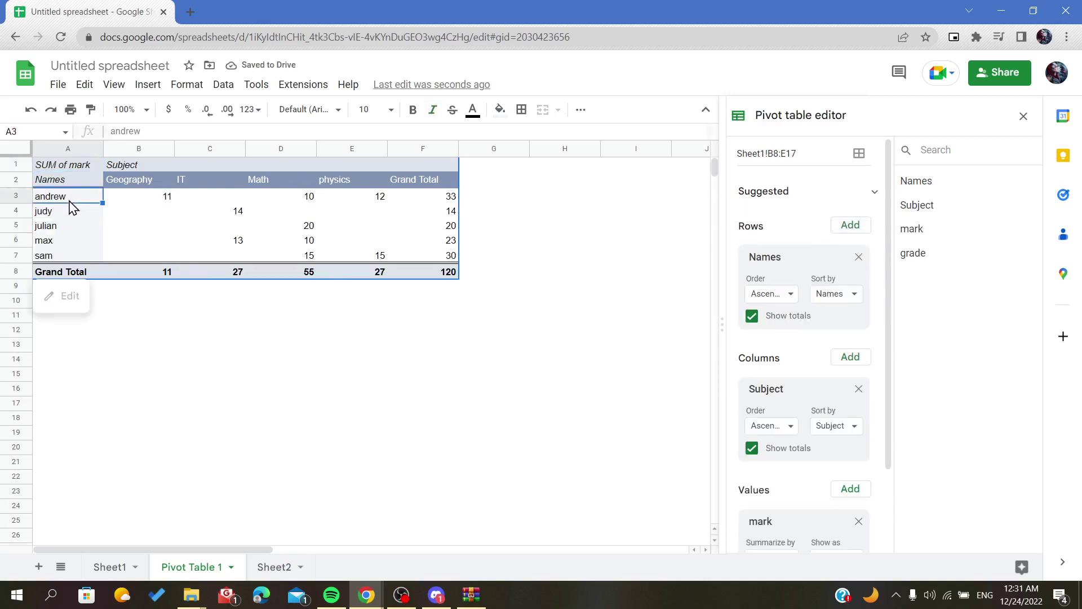
pyautogui.click(239, 213)
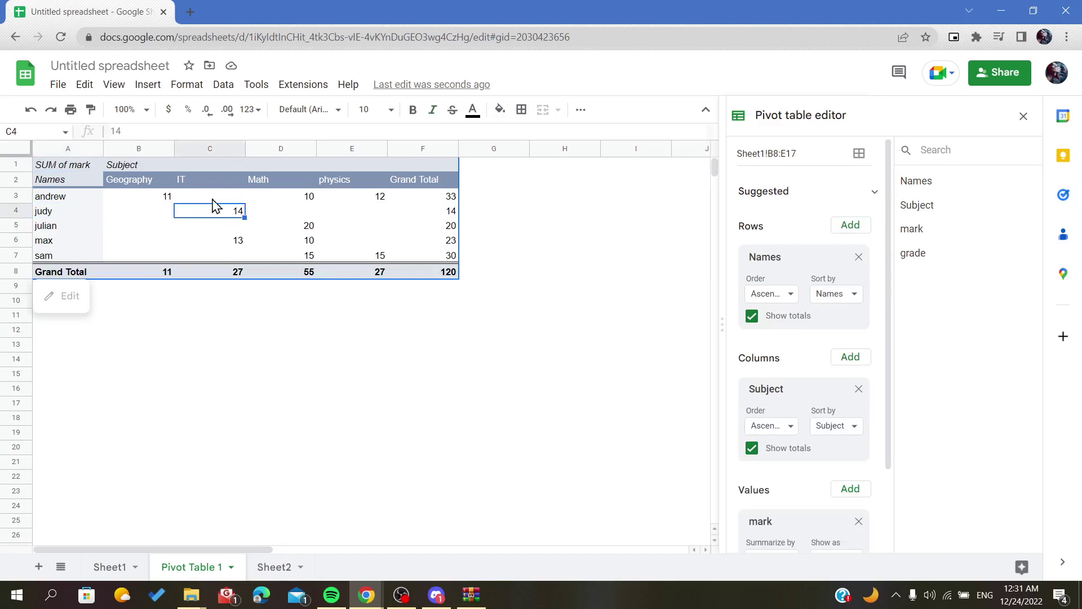
pyautogui.click(109, 567)
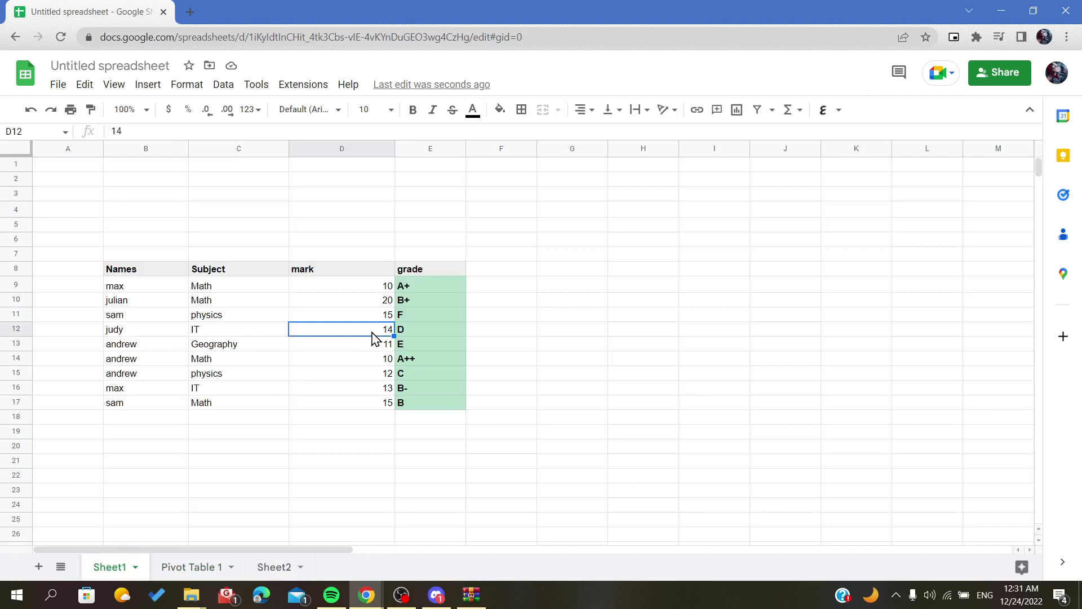
# Step: Change judy's IT mark in D12 to 140 and check the pivot table picks it up
pyautogui.doubleClick(372, 332)
pyautogui.write('0')
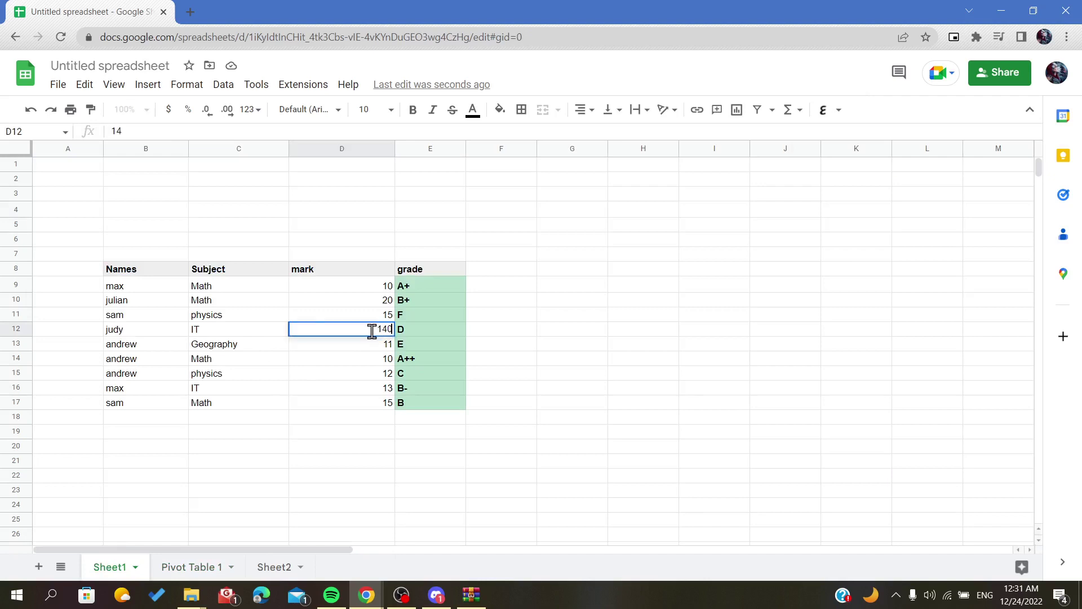
pyautogui.click(187, 567)
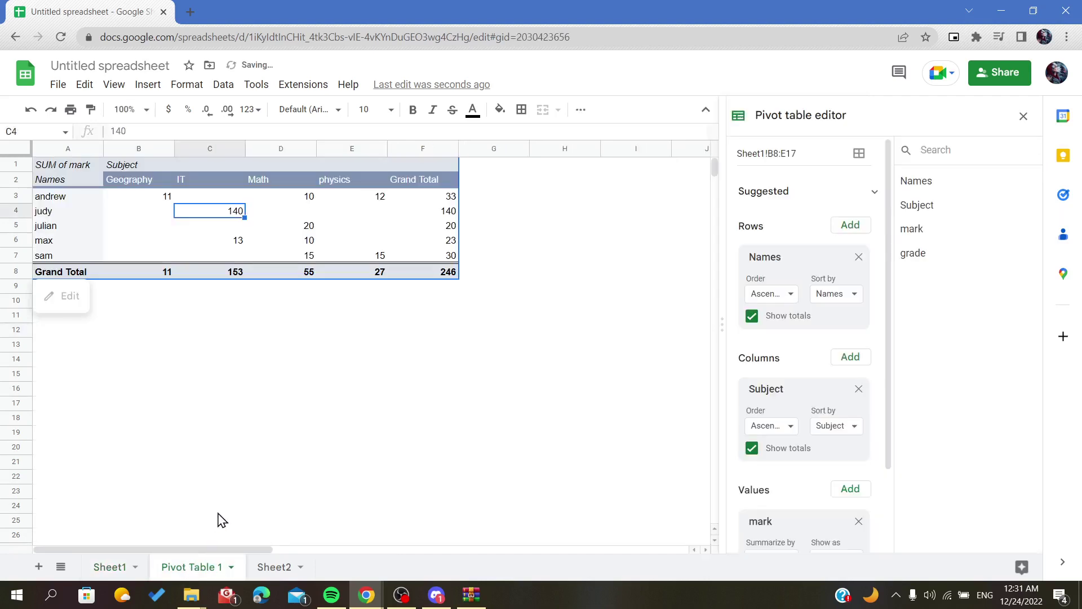
pyautogui.click(227, 439)
pyautogui.click(225, 217)
# Step: Copy the grade column E8:E17 and paste it into column F starting at F8
pyautogui.click(112, 568)
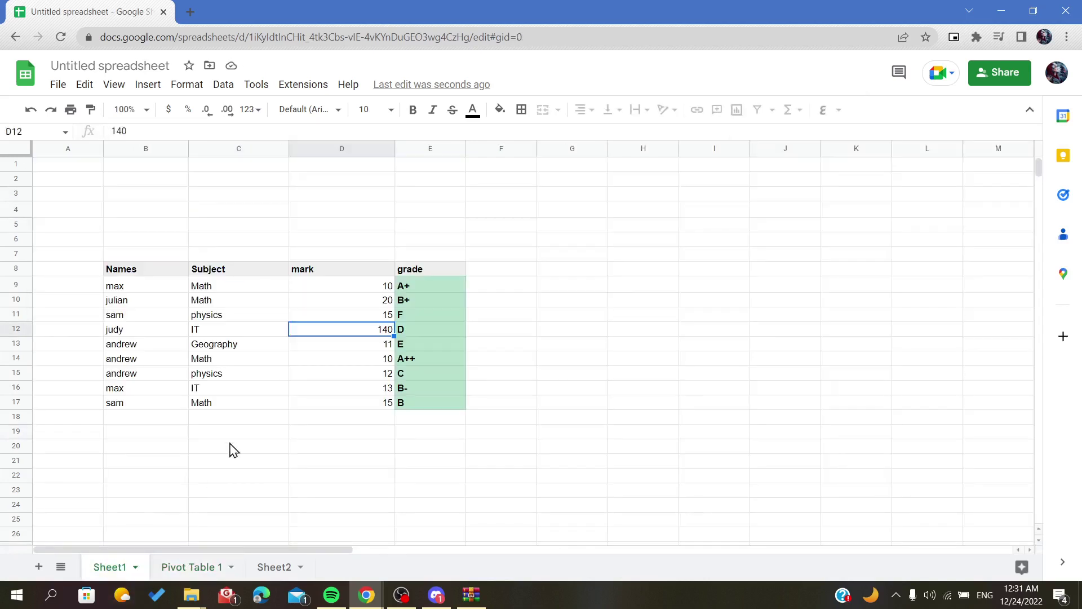
pyautogui.click(485, 264)
pyautogui.moveTo(427, 273); pyautogui.dragTo(416, 409)
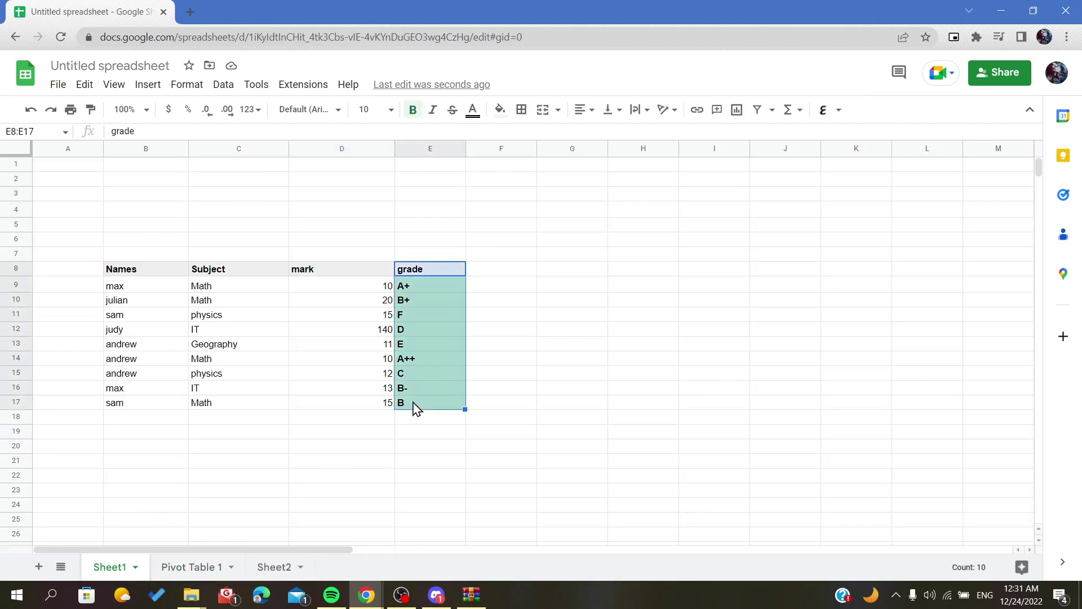
pyautogui.click(522, 270)
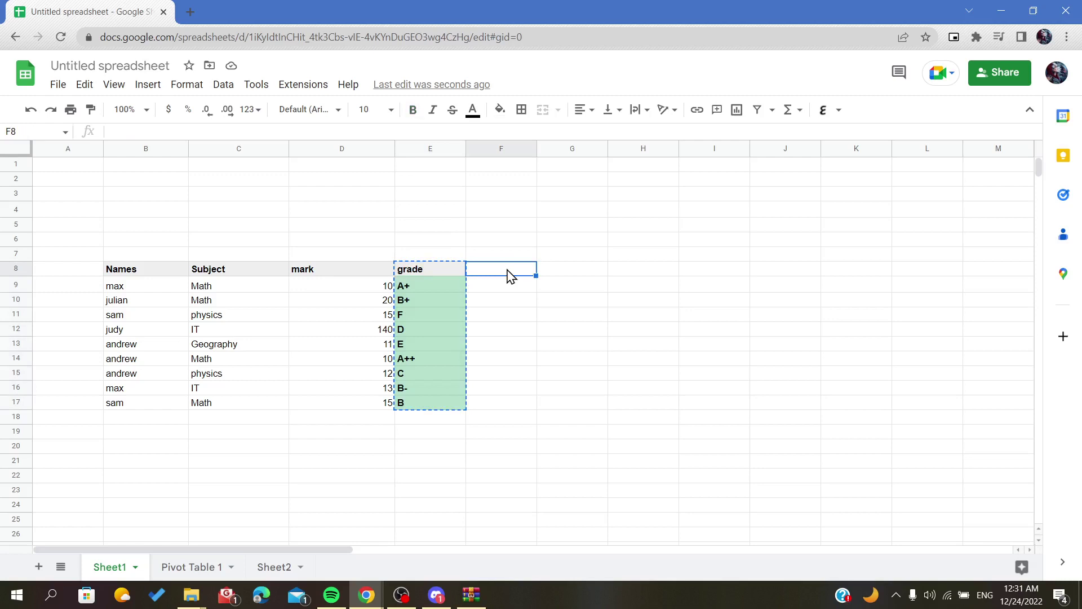
pyautogui.hotkey('ctrl', 'v')
pyautogui.click(523, 237)
pyautogui.click(491, 281)
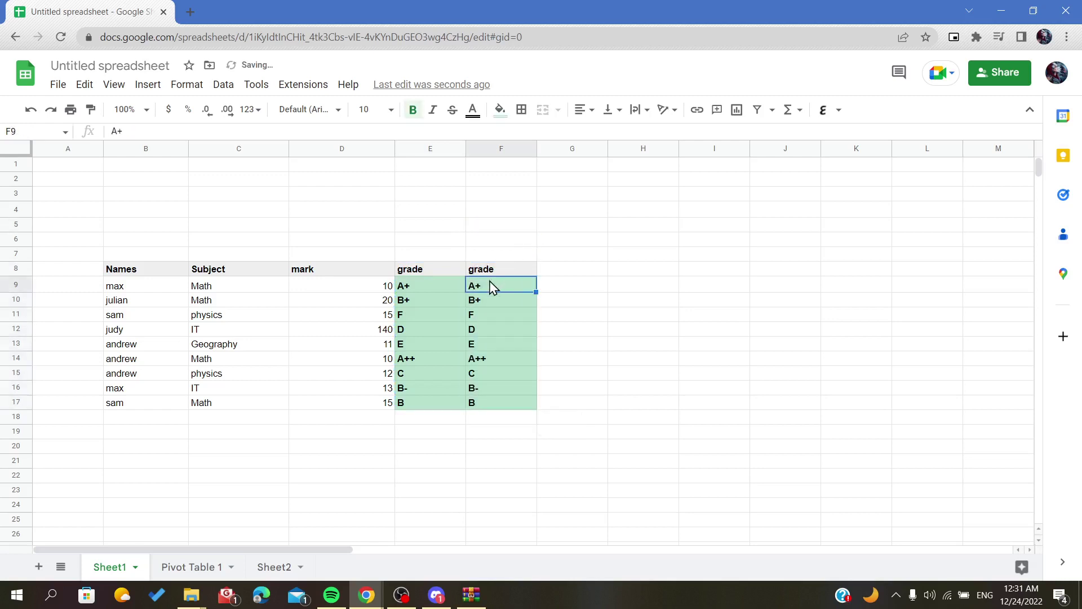
pyautogui.click(499, 273)
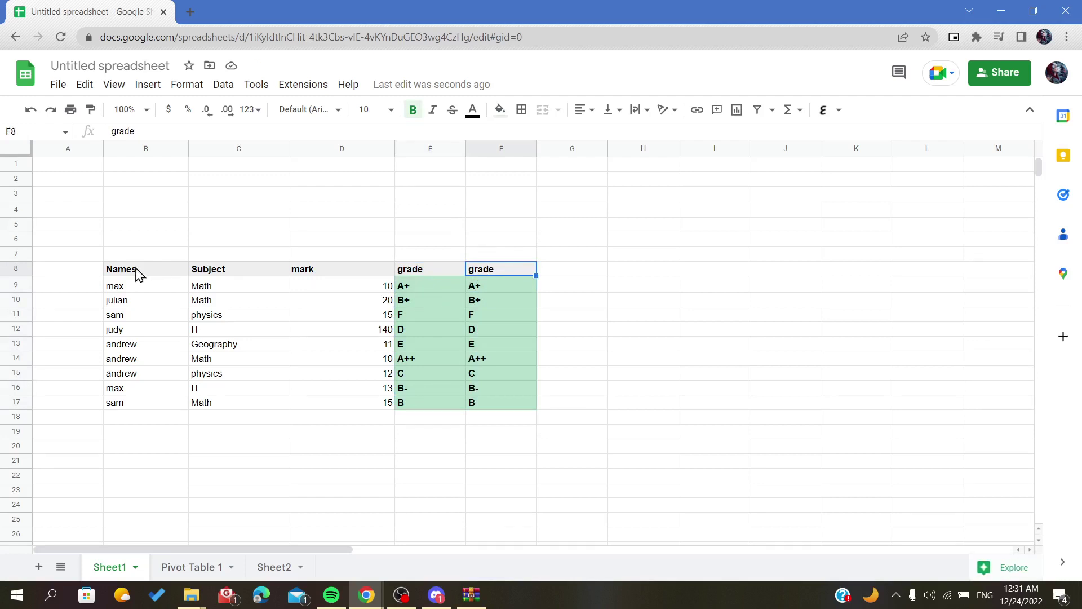
# Step: Set the pivot table's data range to Sheet1!B8:F17 covering both grade columns
pyautogui.click(174, 567)
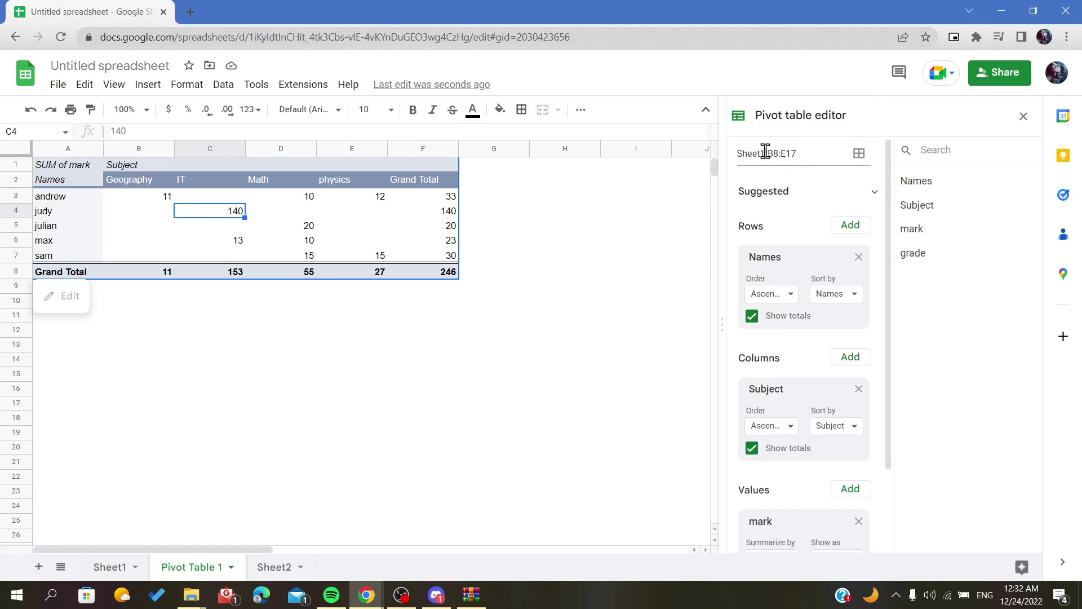
pyautogui.click(859, 155)
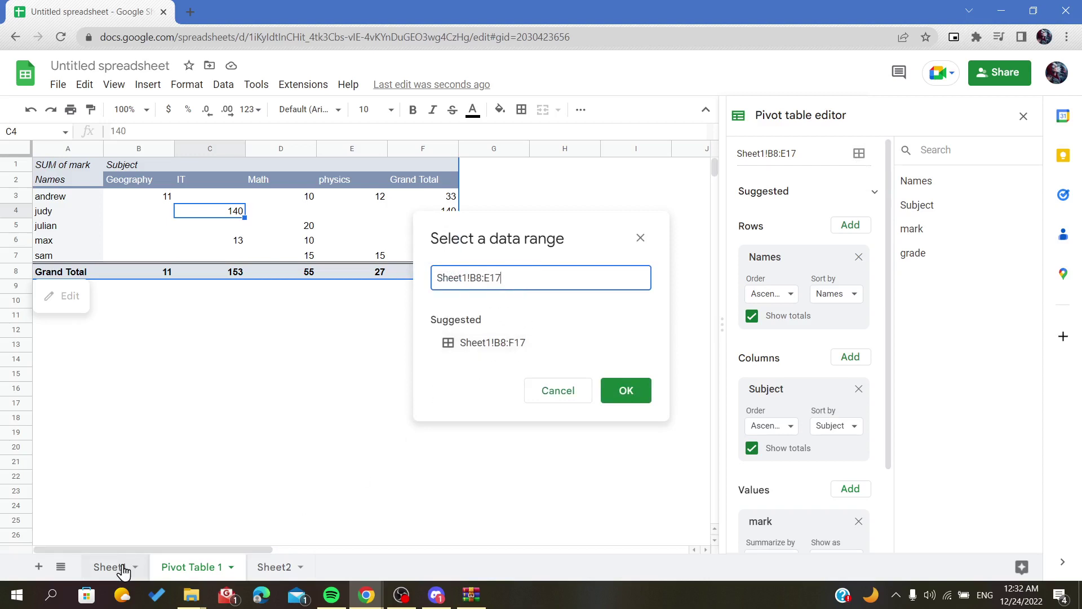
pyautogui.click(106, 568)
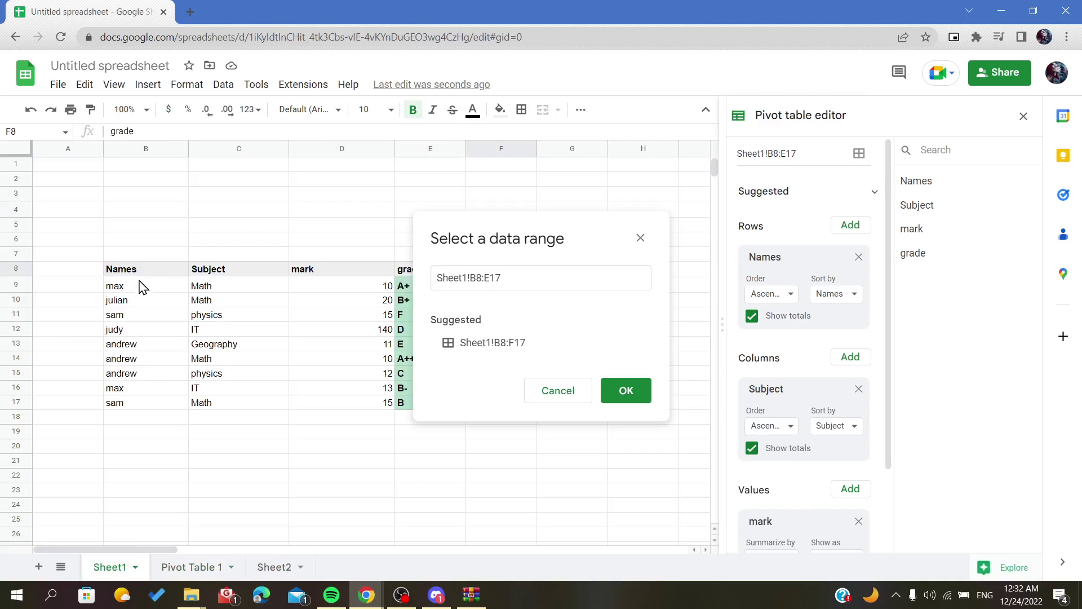
pyautogui.hscroll(3, 242, 233)
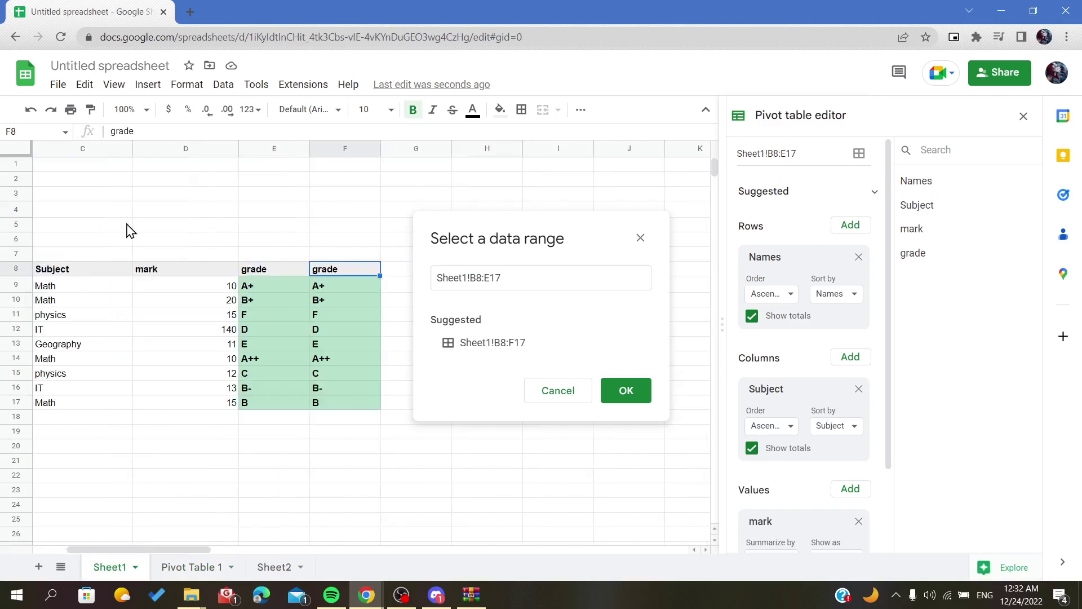
pyautogui.hscroll(-1, 129, 231)
pyautogui.moveTo(41, 275); pyautogui.dragTo(404, 409)
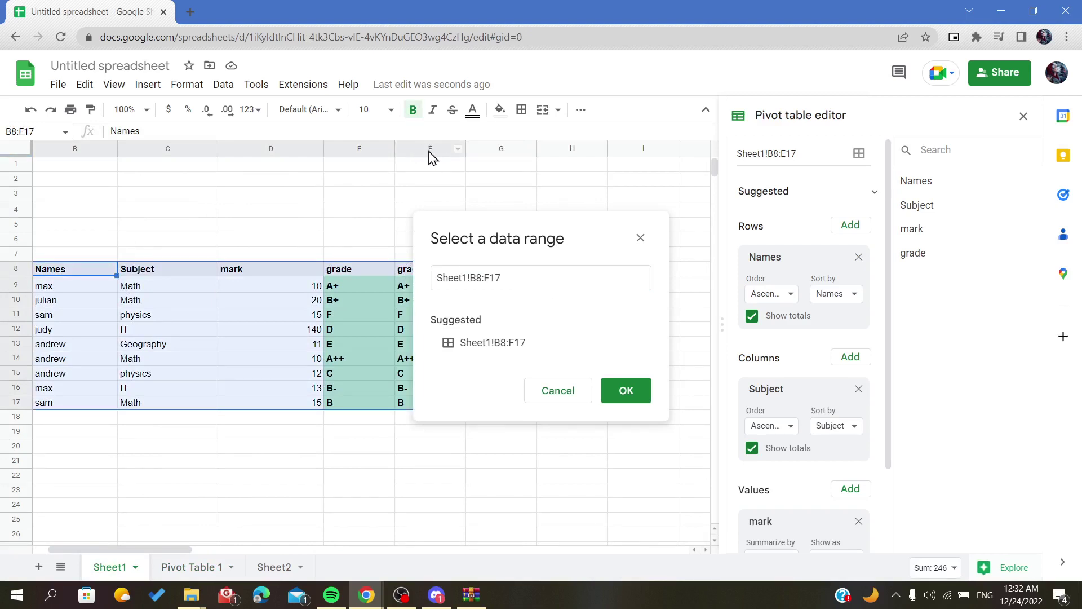
pyautogui.click(618, 388)
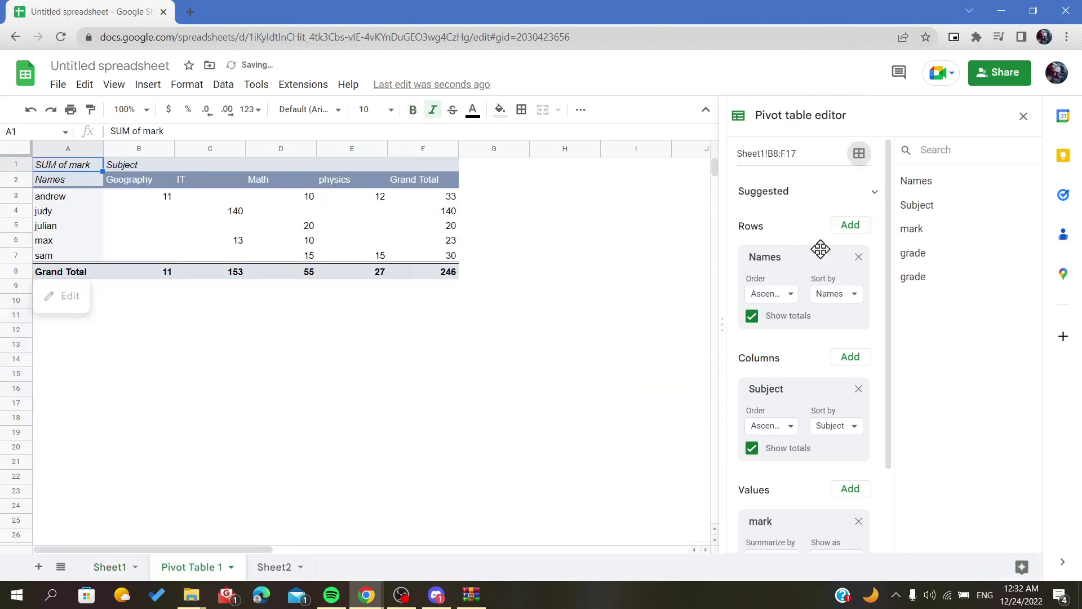
# Step: Inspect the Rows field list, revert the range to B8:E17, and glance at Sheet1
pyautogui.click(847, 227)
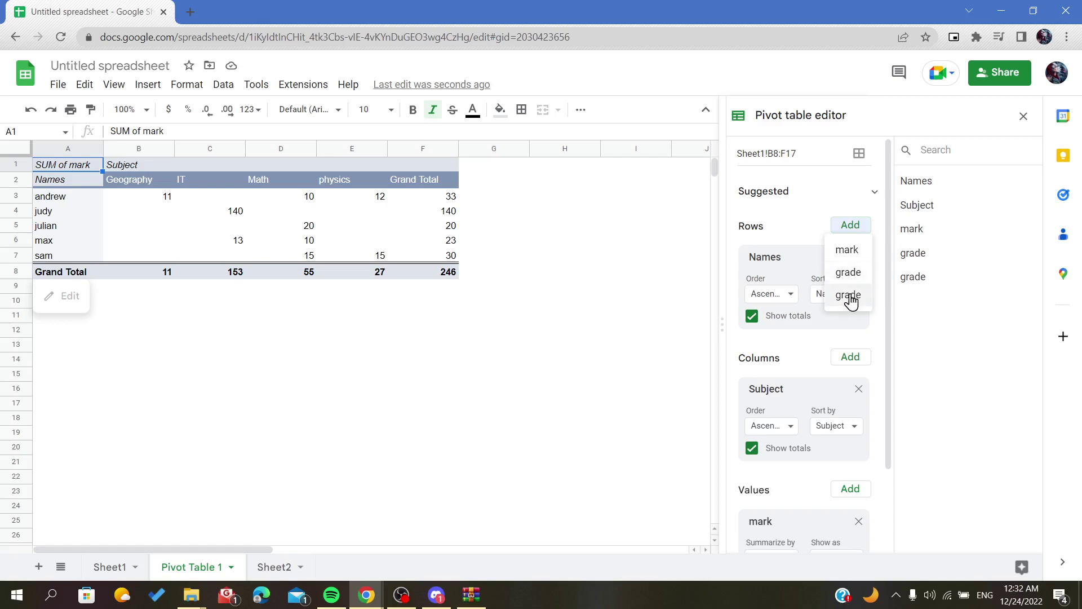
pyautogui.click(846, 229)
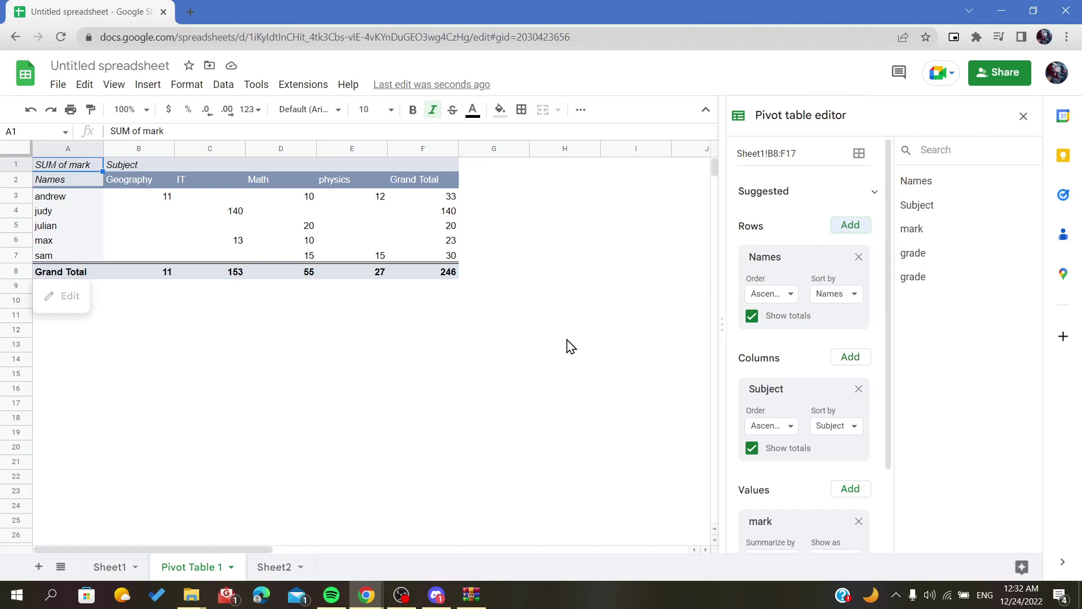
pyautogui.click(848, 237)
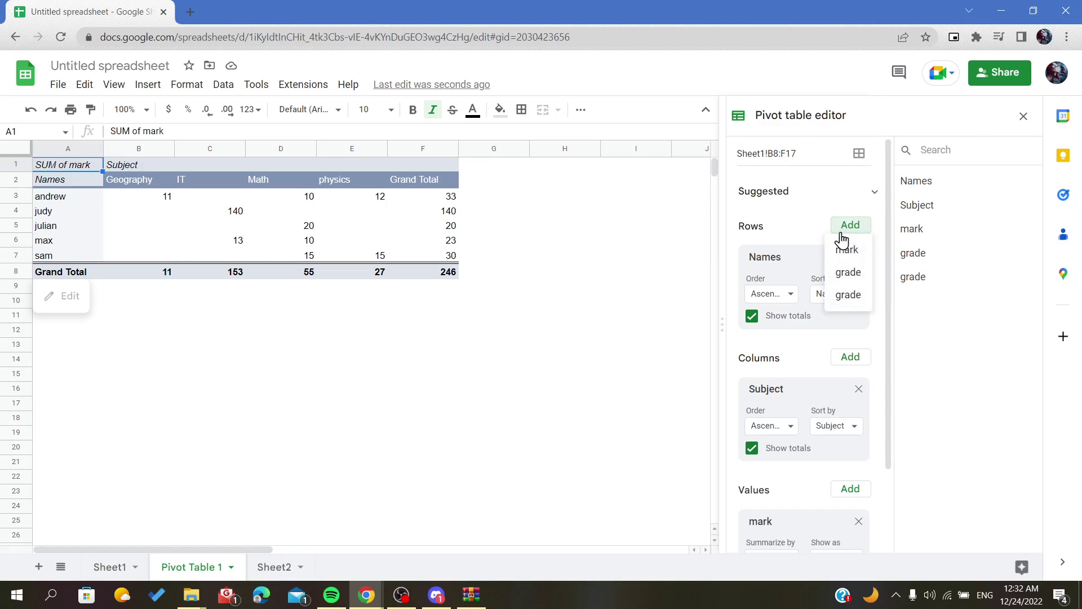
pyautogui.click(845, 230)
pyautogui.click(114, 569)
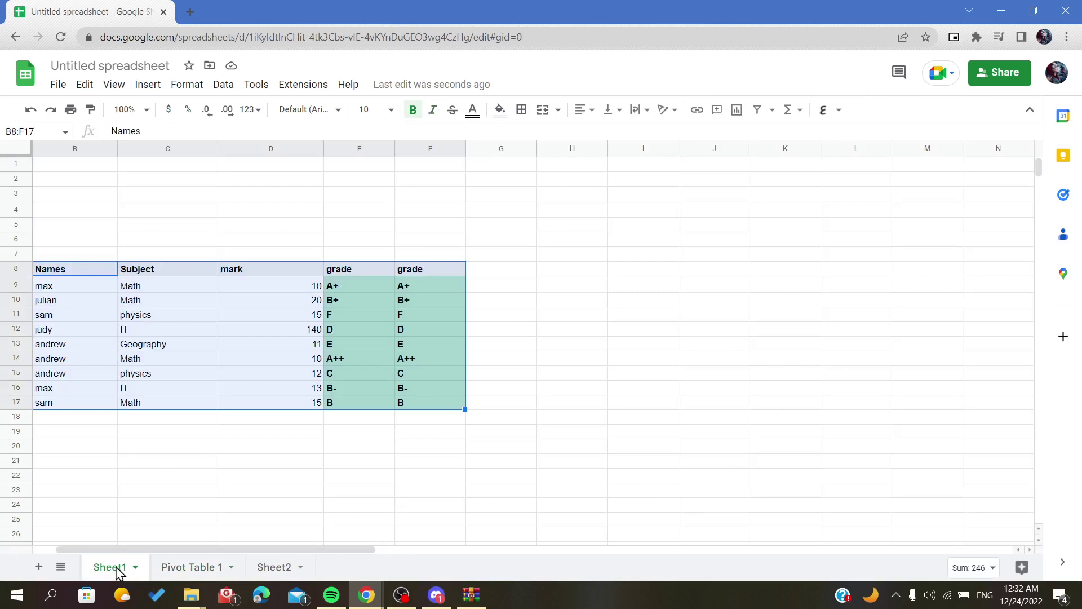
pyautogui.hotkey('ctrl', 'shift', 'pagedown')
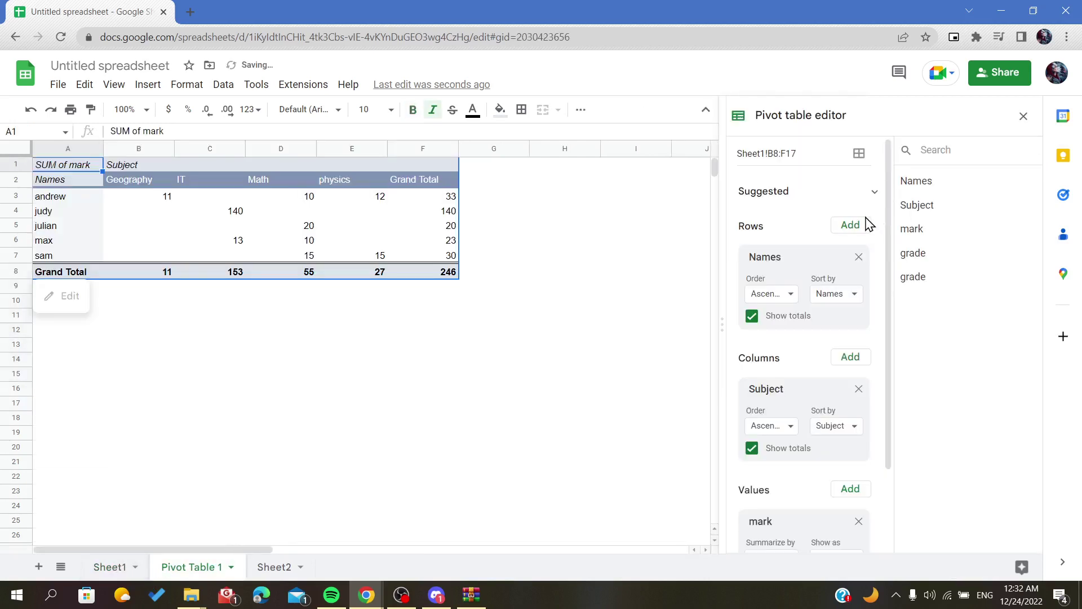
# Step: Re-check the Rows field list for a single grade field and return to Sheet1
pyautogui.click(850, 225)
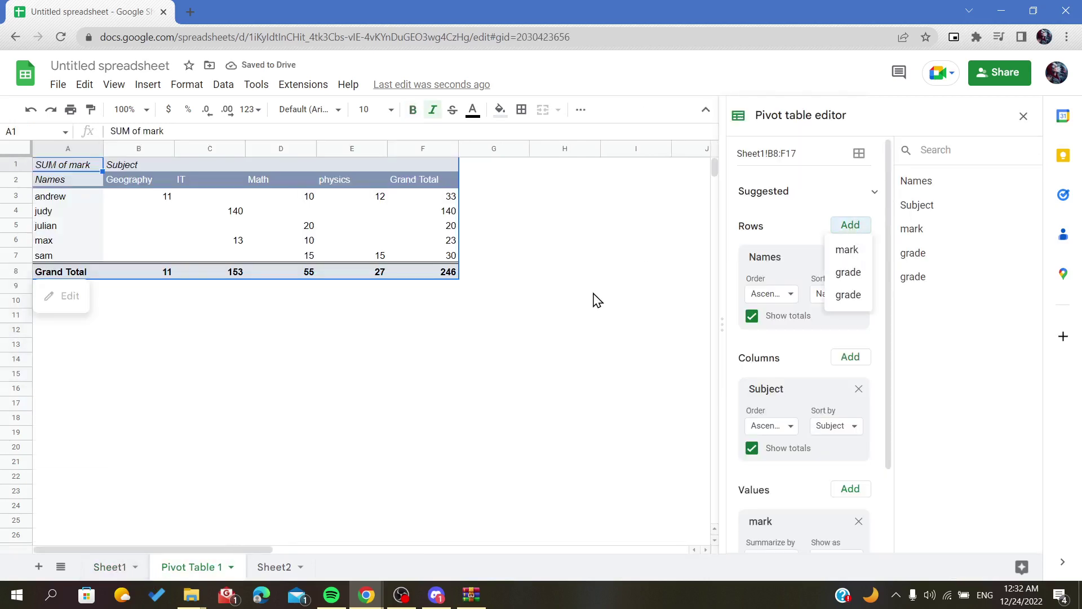
pyautogui.click(595, 300)
pyautogui.click(842, 228)
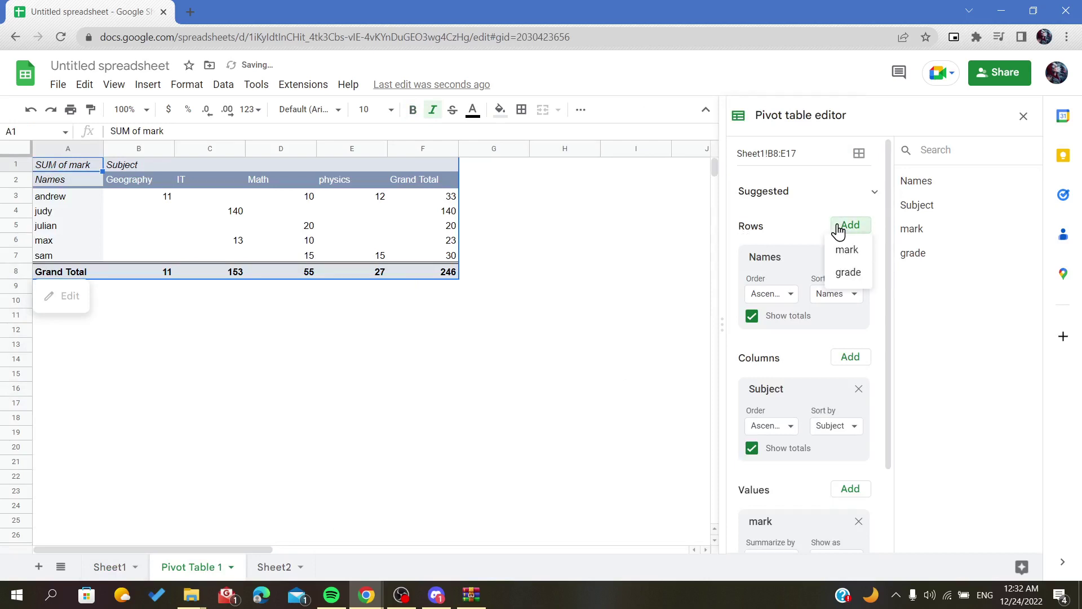
pyautogui.click(137, 572)
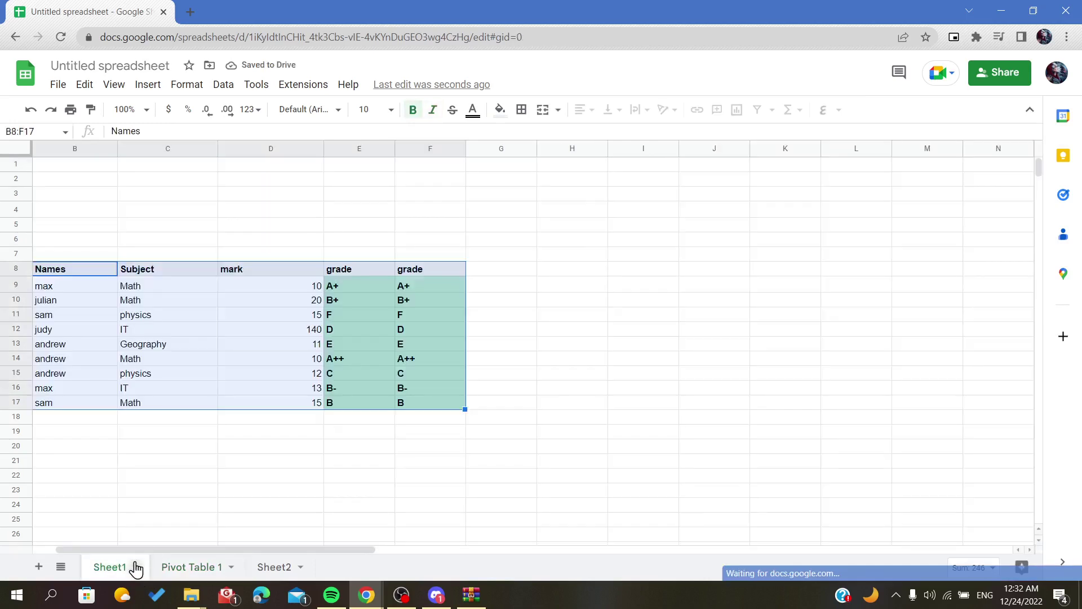
pyautogui.click(542, 315)
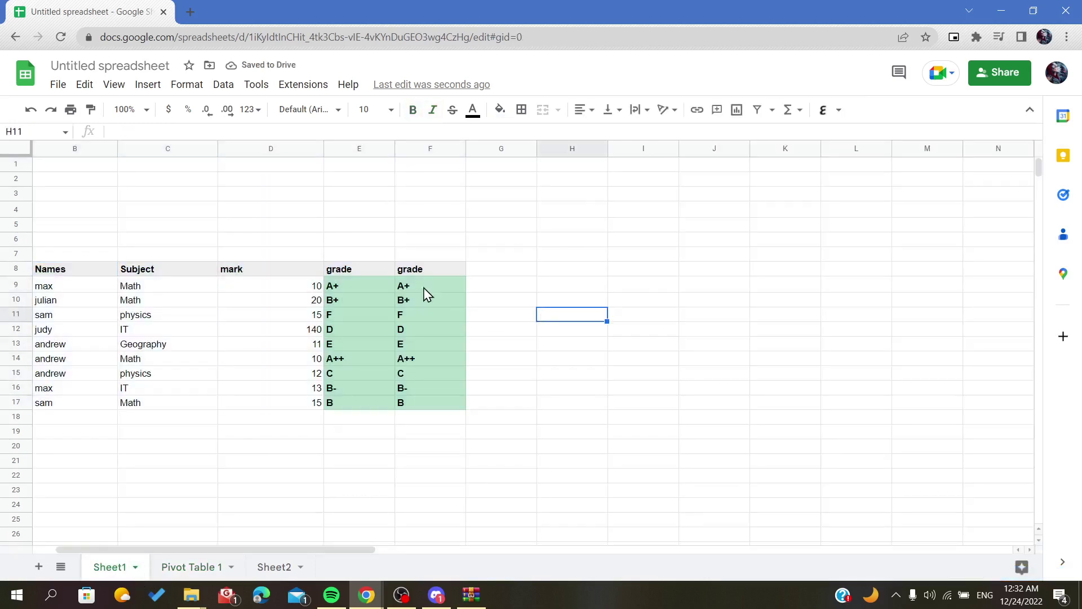
pyautogui.rightClick(340, 151)
pyautogui.click(336, 146)
pyautogui.rightClick(335, 146)
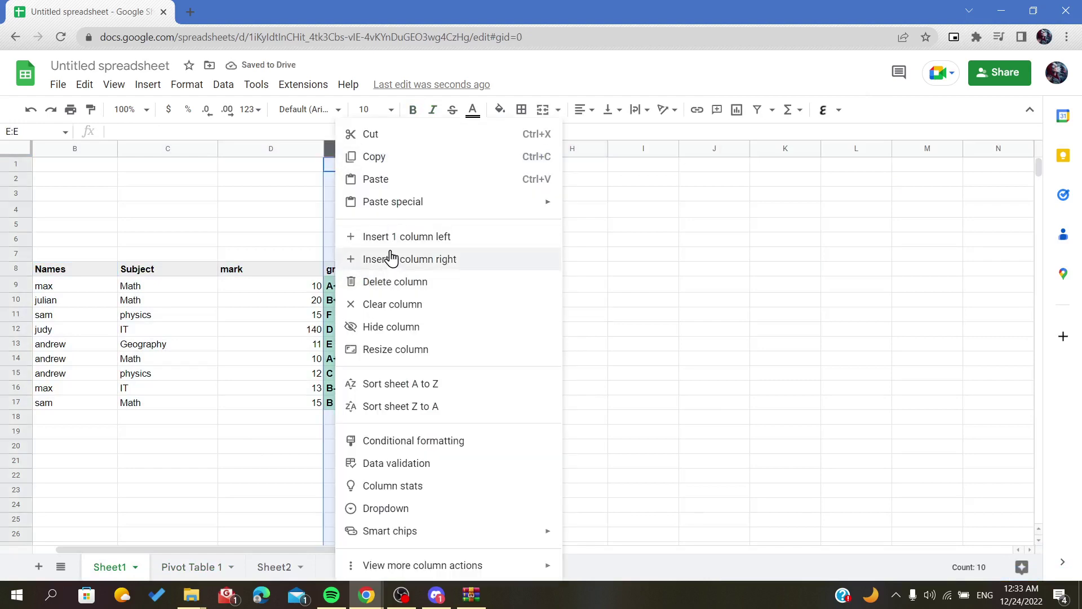
pyautogui.click(377, 236)
pyautogui.click(461, 226)
pyautogui.moveTo(495, 271); pyautogui.dragTo(502, 410)
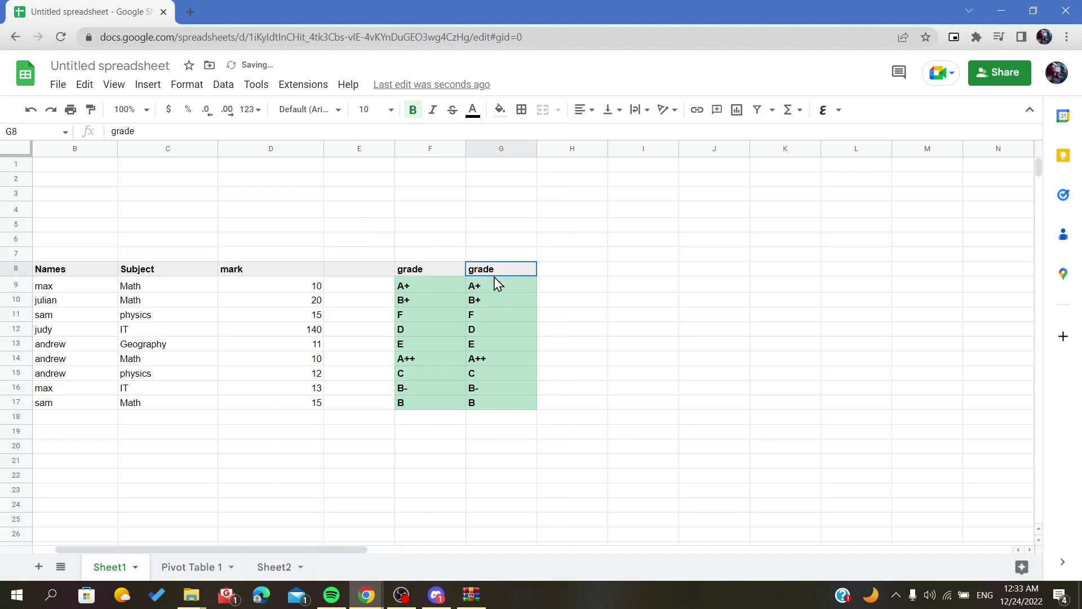
pyautogui.hotkey('ctrl', 'c')
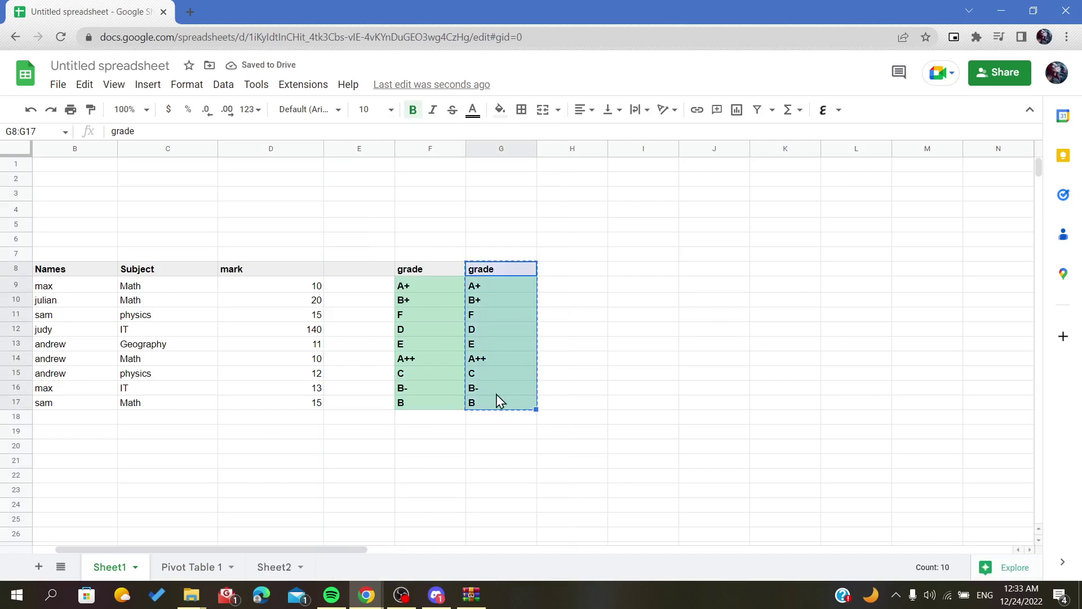
pyautogui.click(361, 273)
pyautogui.hotkey('ctrl', 'v')
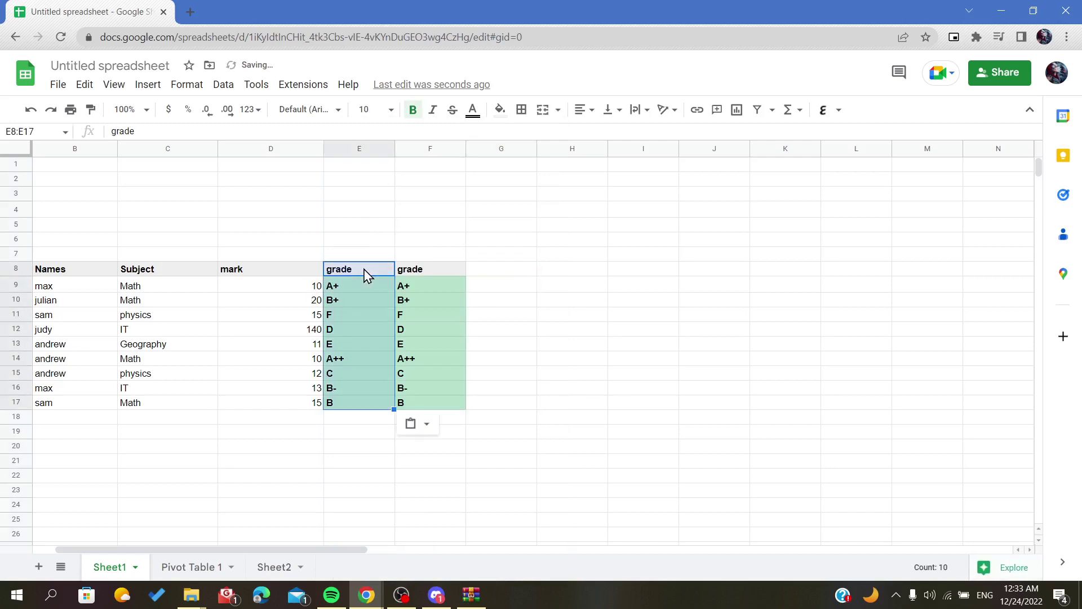
pyautogui.click(534, 256)
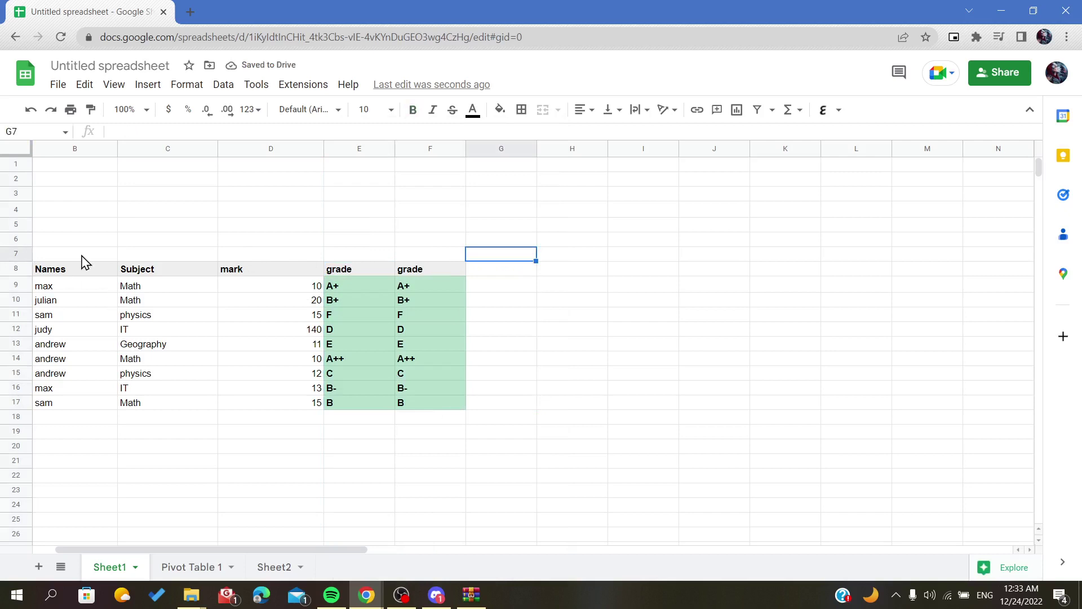
pyautogui.hscroll(-1, 82, 262)
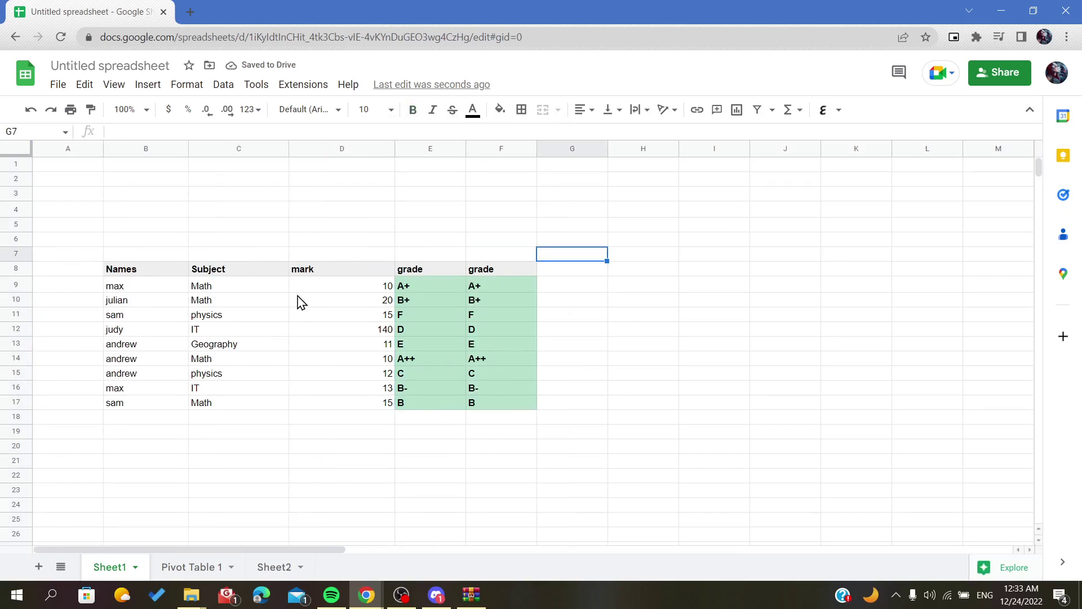
# Step: Review Pivot Table 1 and its editor range Sheet1!B8:F17, visiting Sheet1 between
pyautogui.click(152, 569)
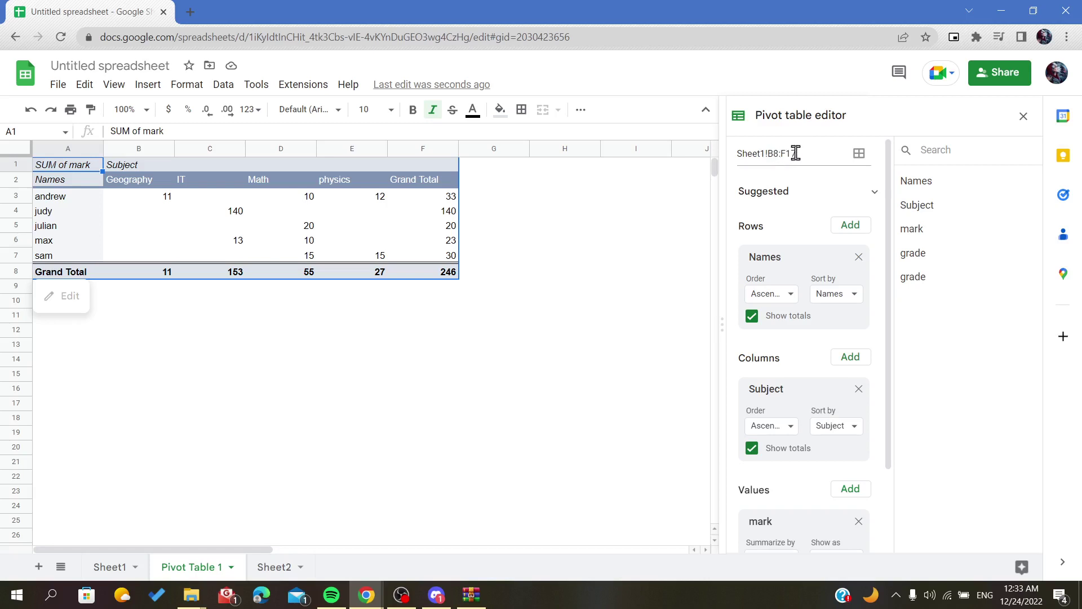
pyautogui.click(110, 569)
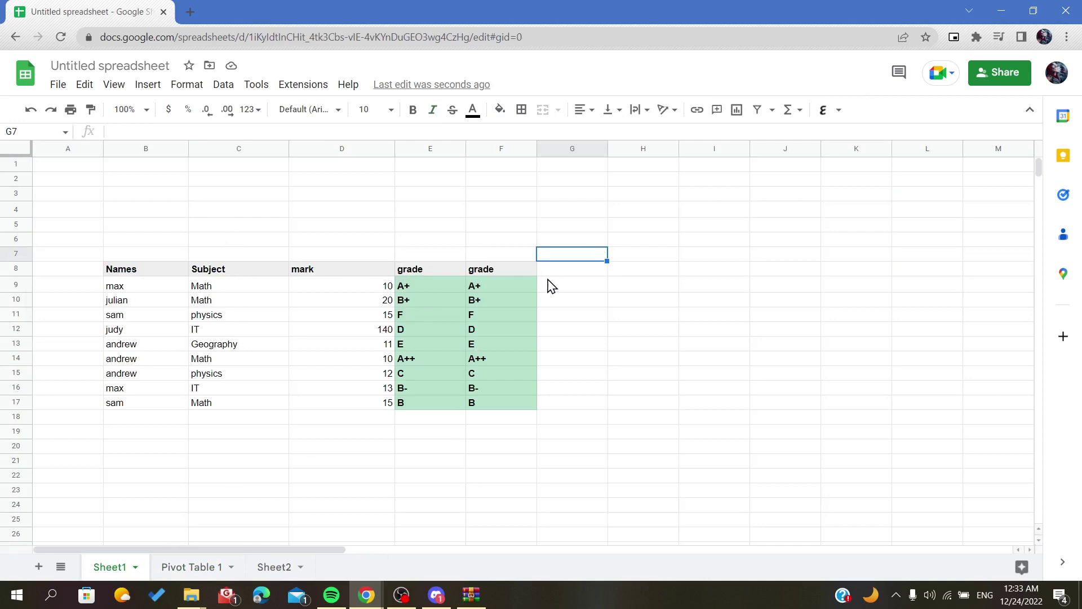
pyautogui.click(183, 570)
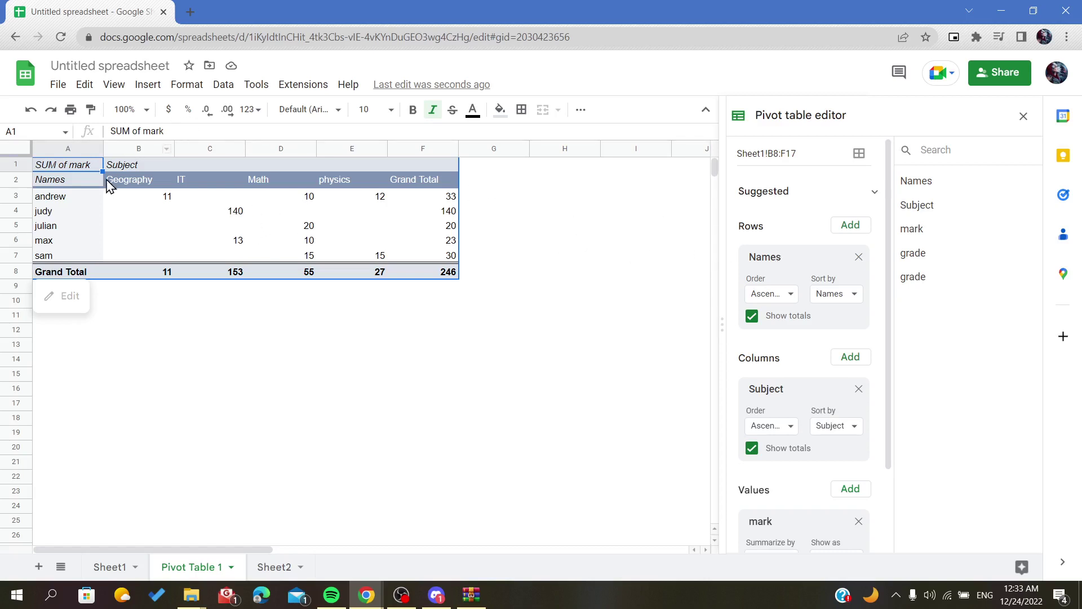
# Step: Create a filter on the pivot table via Data > Create a filter
pyautogui.click(131, 169)
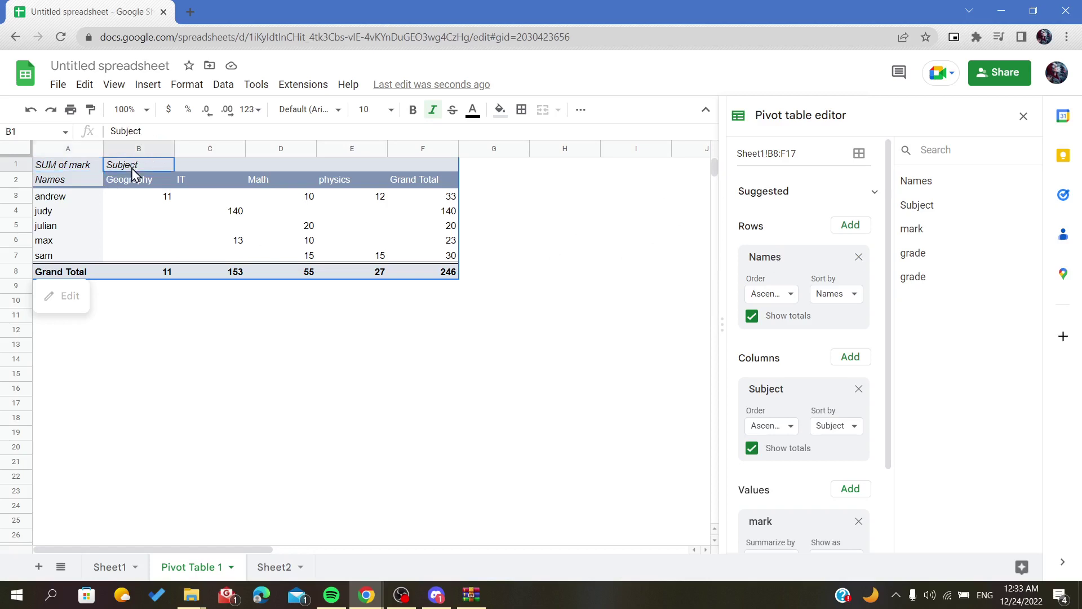
pyautogui.click(188, 85)
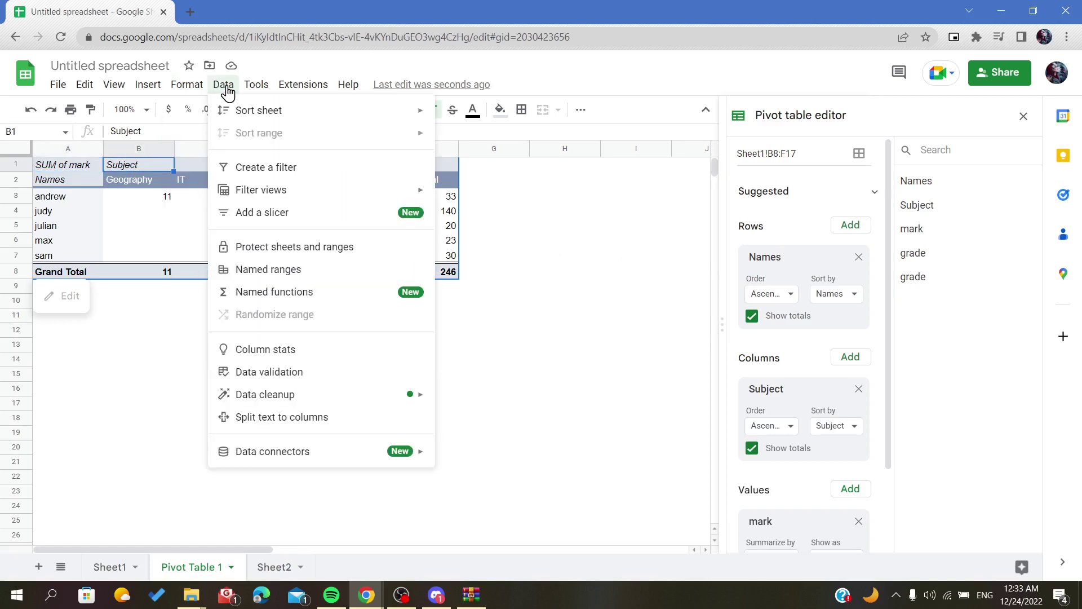
pyautogui.click(252, 175)
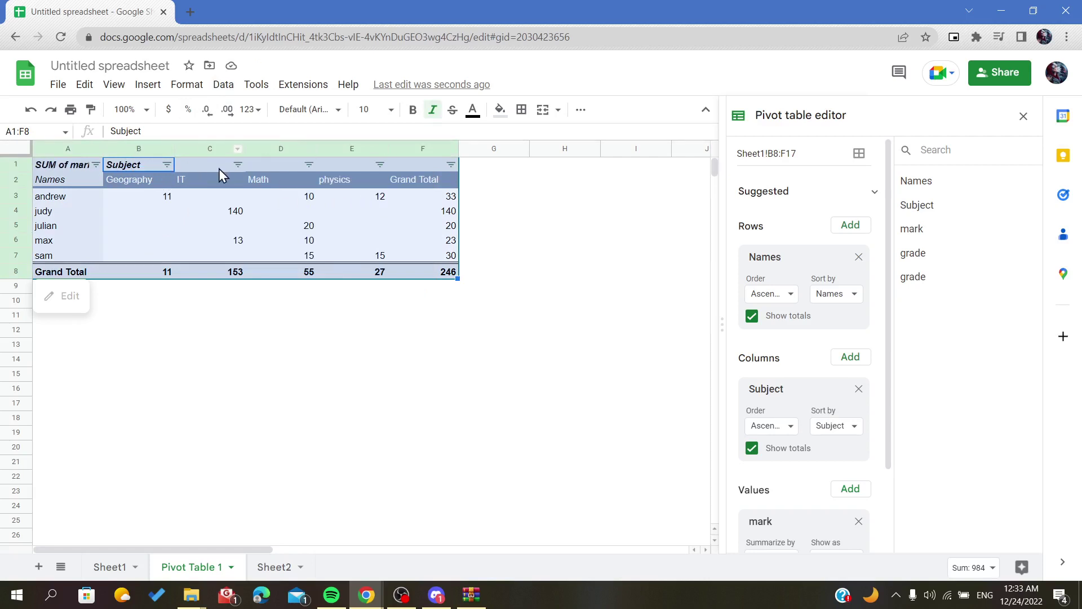
# Step: Check the marks data on Sheet1 and Sheet2, then return to Pivot Table 1
pyautogui.click(114, 567)
pyautogui.click(321, 349)
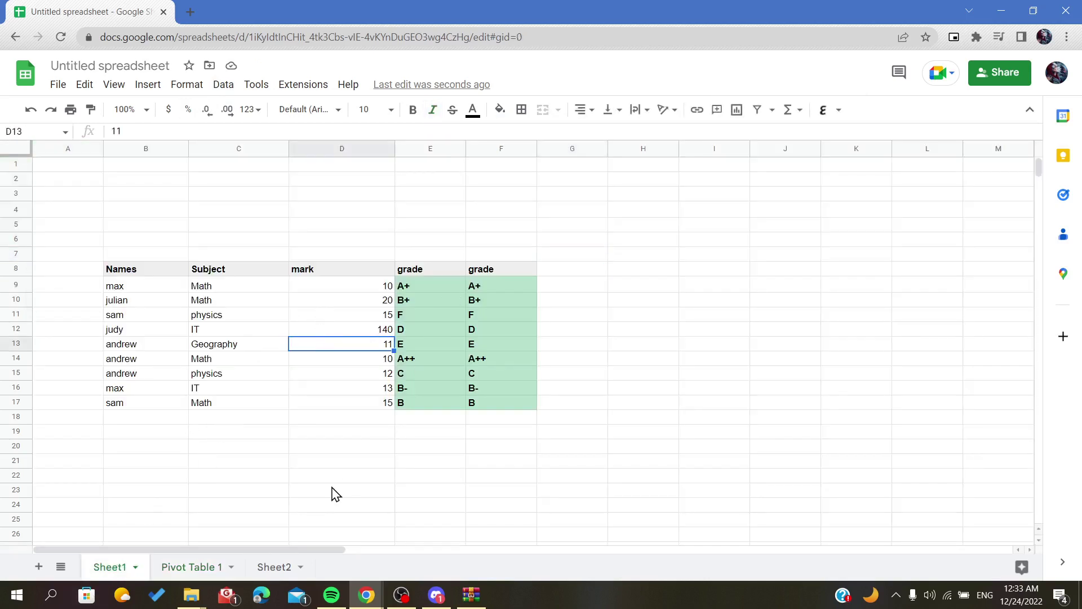
pyautogui.click(260, 568)
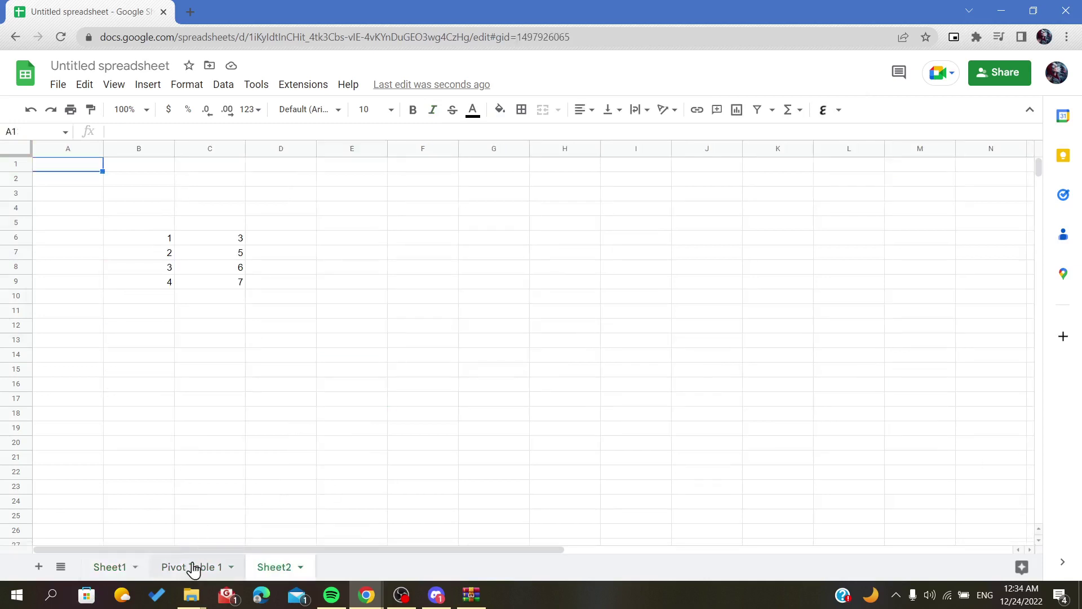
pyautogui.click(192, 567)
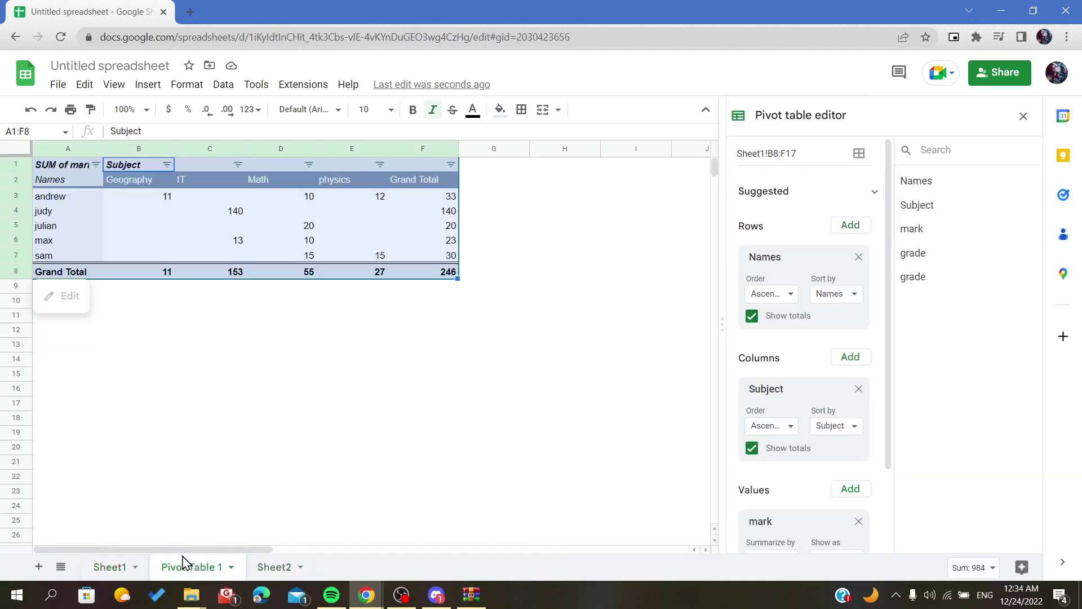
# Step: Remove the filter via Data > Remove filter and clear the selection
pyautogui.click(188, 86)
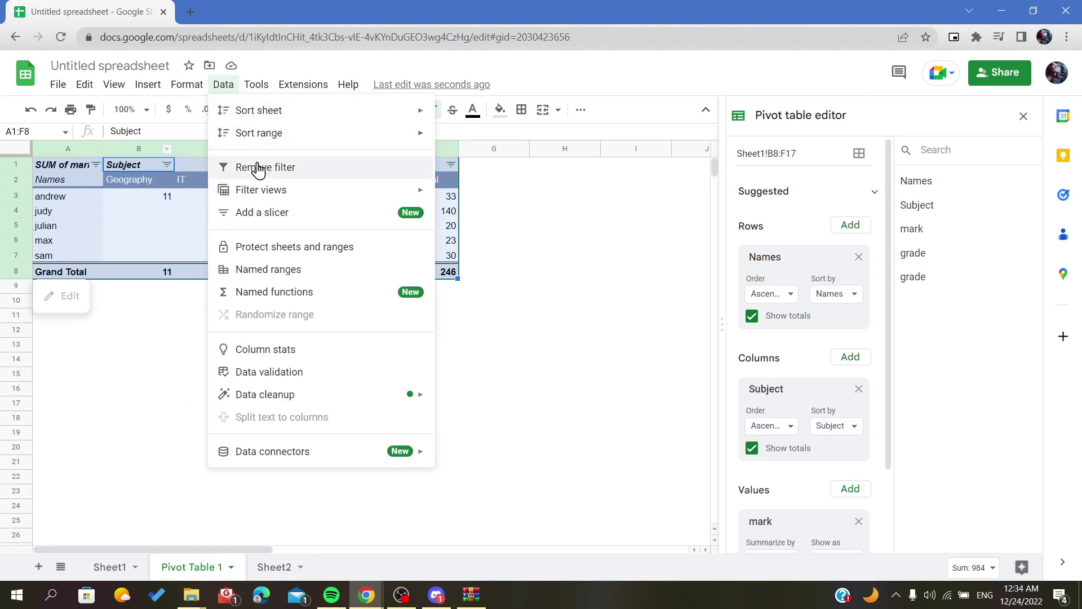
pyautogui.click(264, 169)
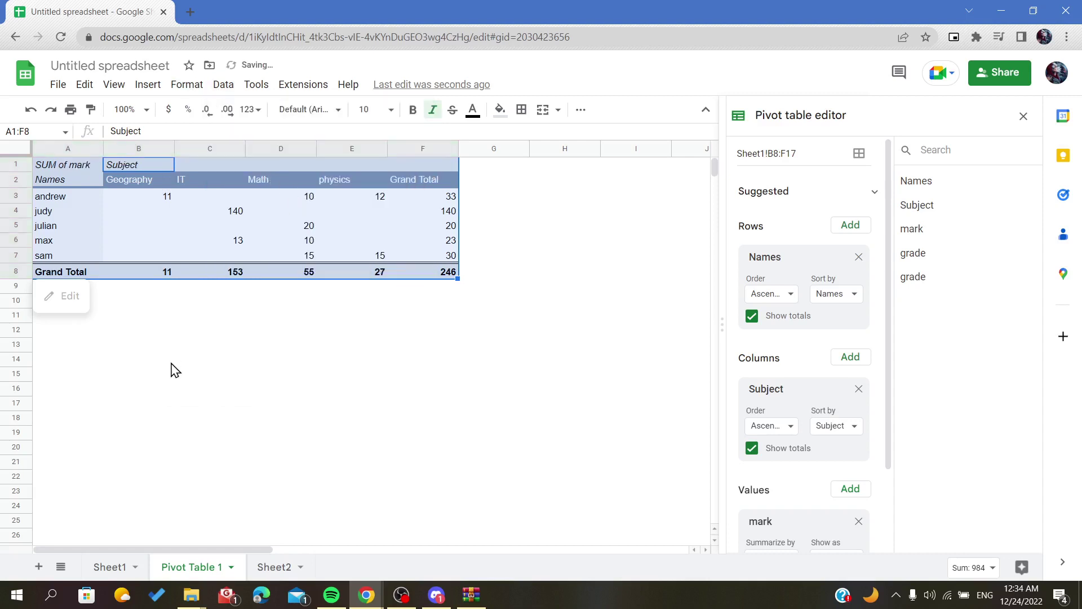
pyautogui.click(250, 407)
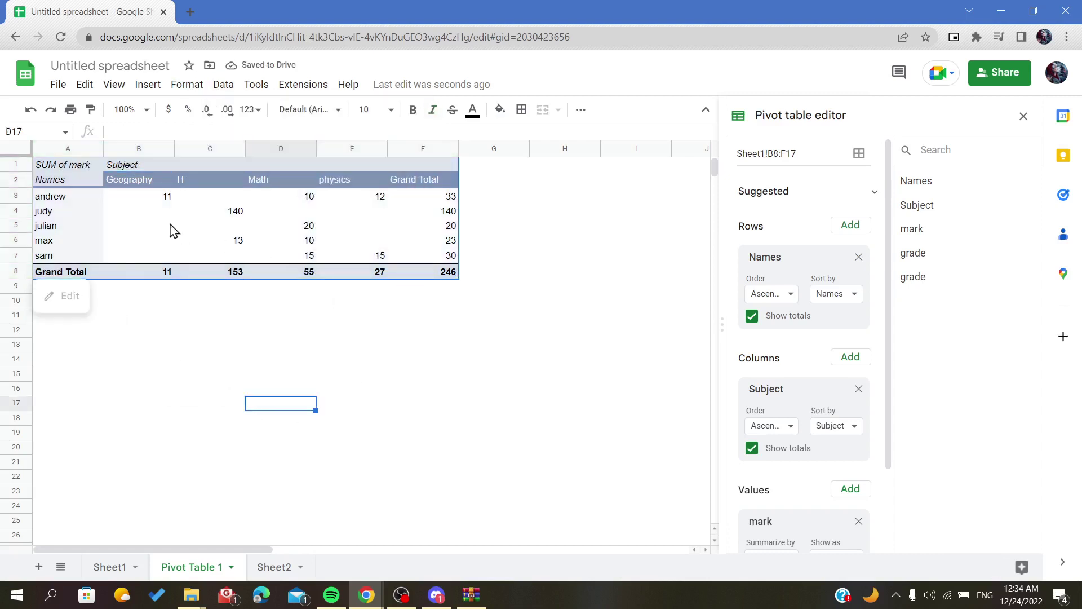
pyautogui.moveTo(63, 180); pyautogui.dragTo(440, 303)
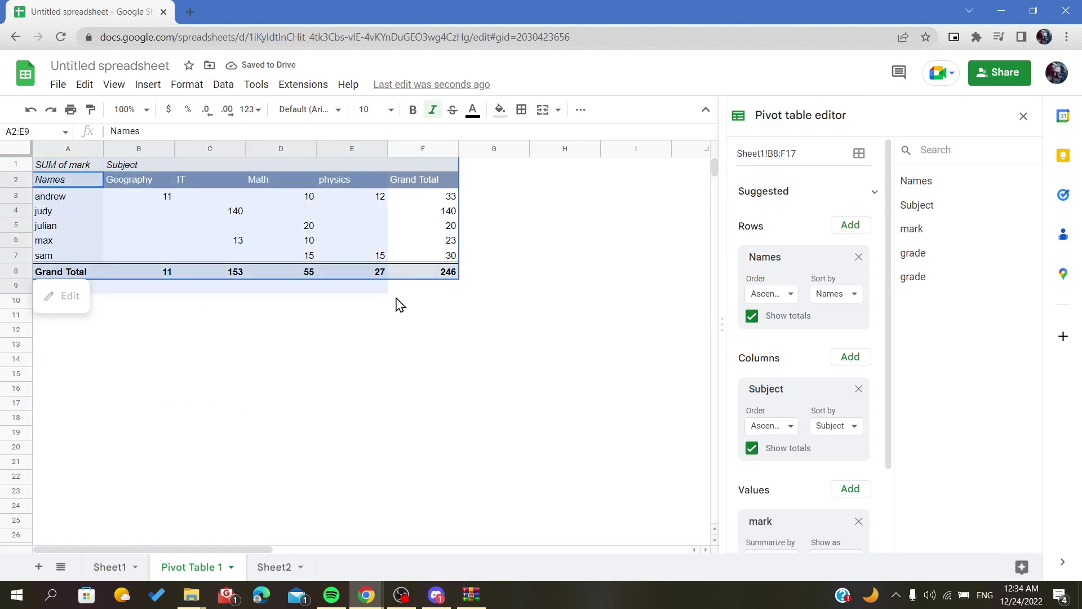
pyautogui.click(442, 345)
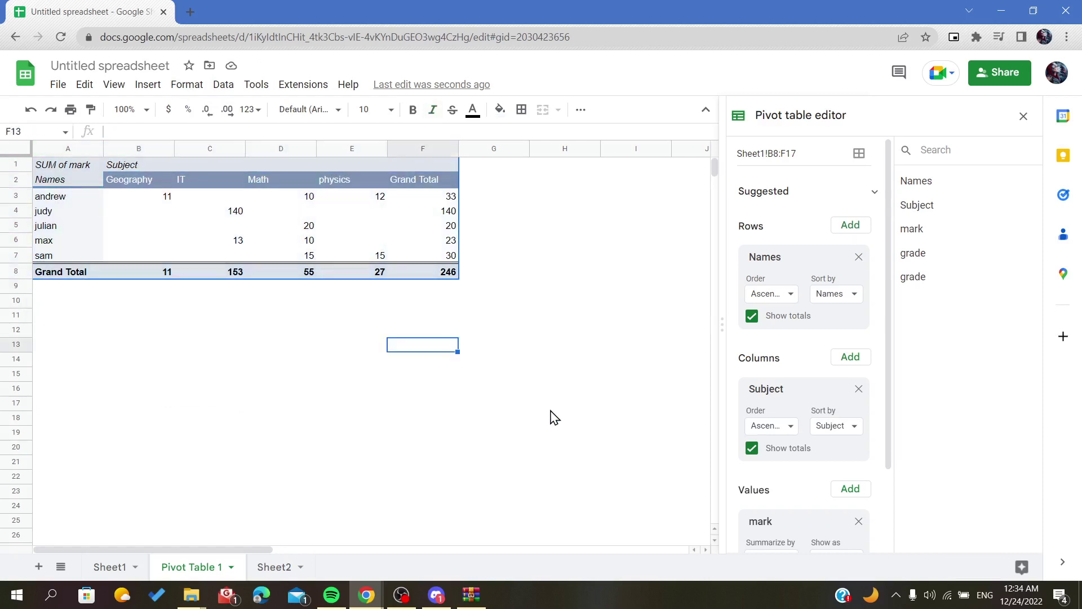